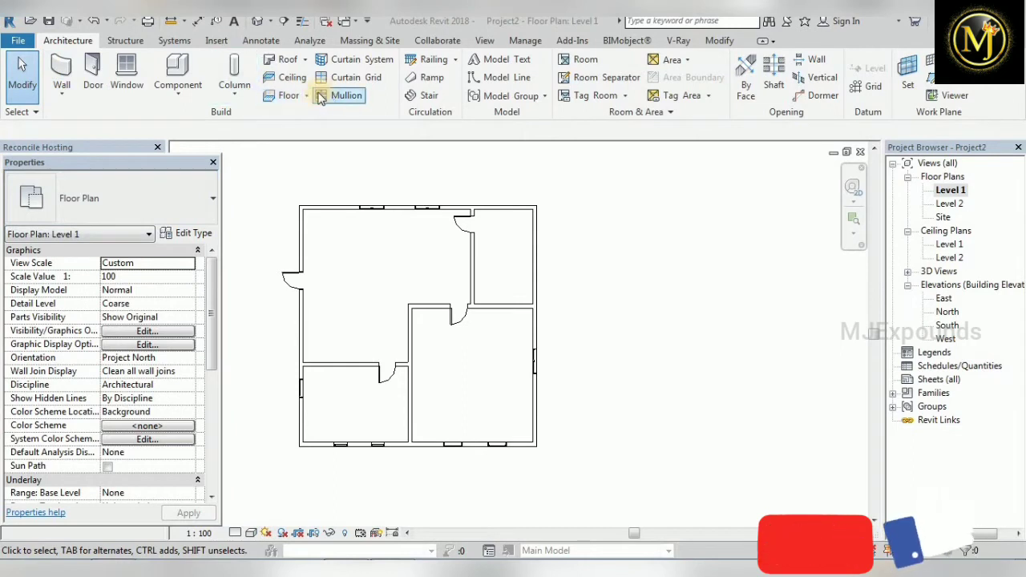
Start an architectural floor on Level 1 and duplicate the Generic 150mm floor type under the name "floor".
click(306, 96)
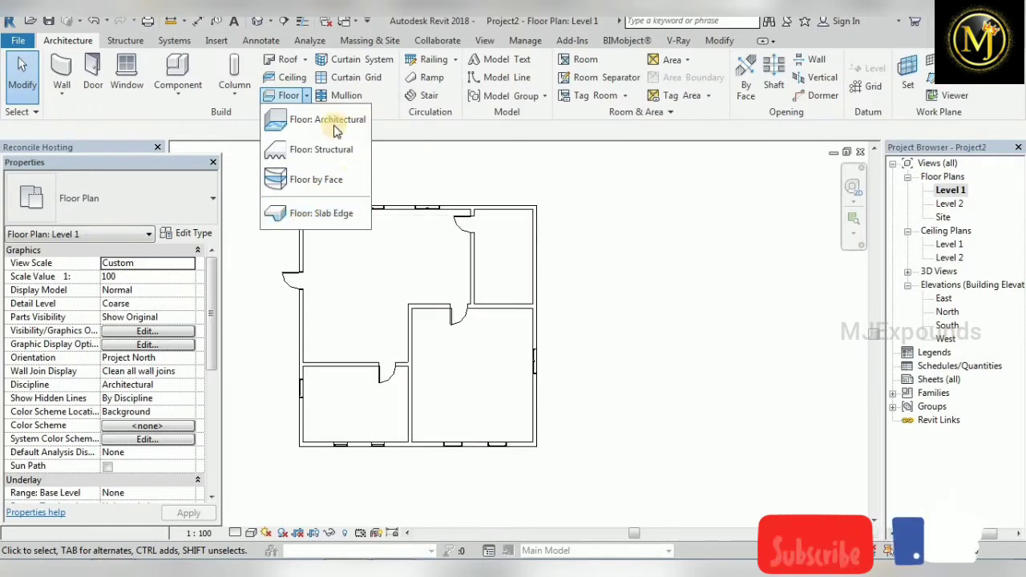
click(293, 127)
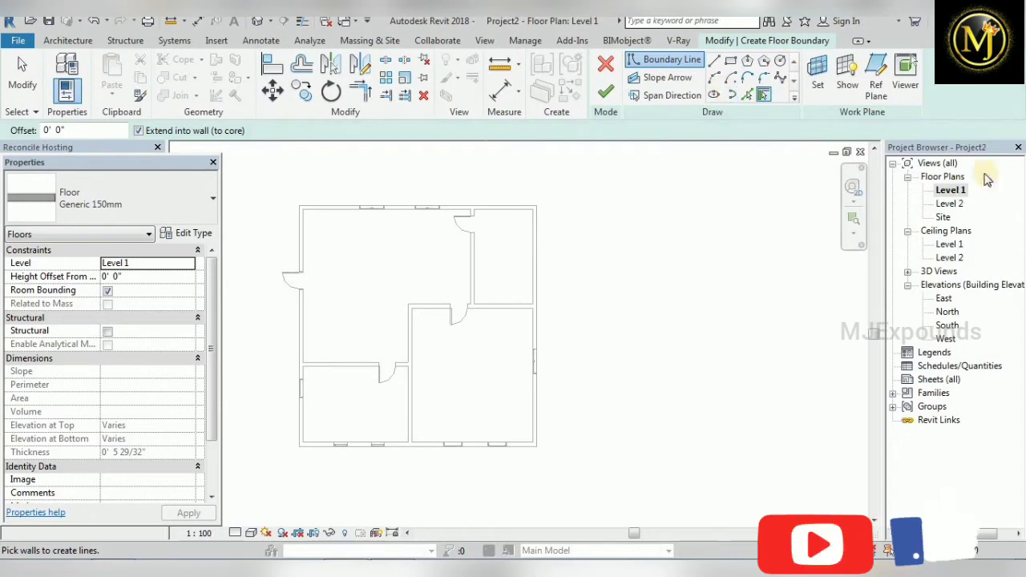
click(28, 185)
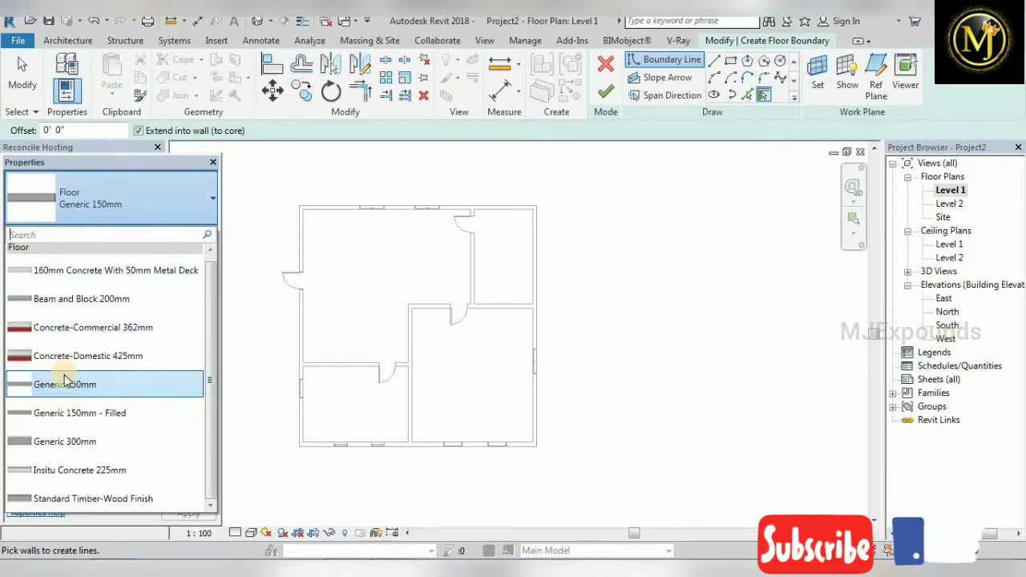
drag(210, 379, 210, 394)
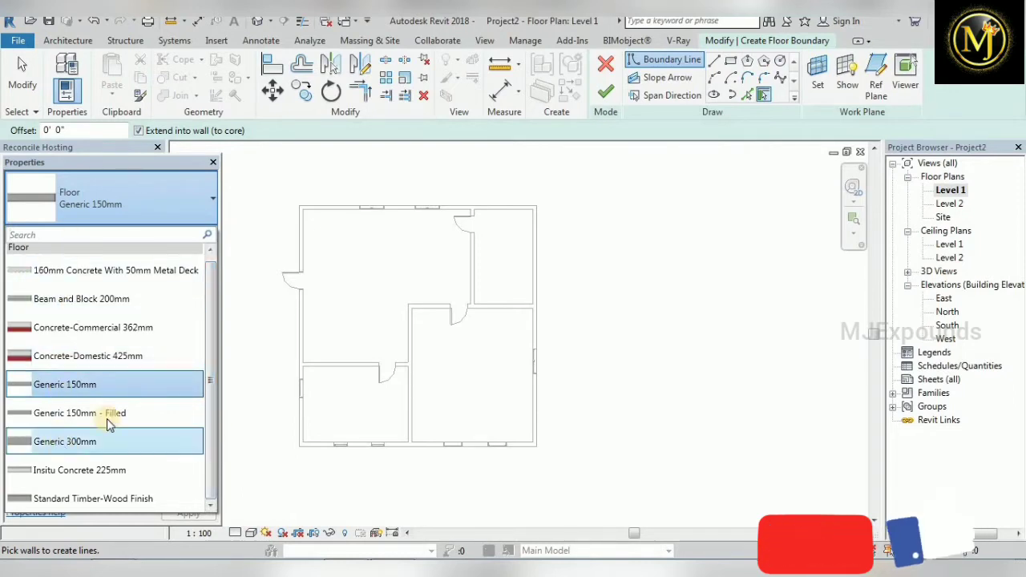
click(125, 207)
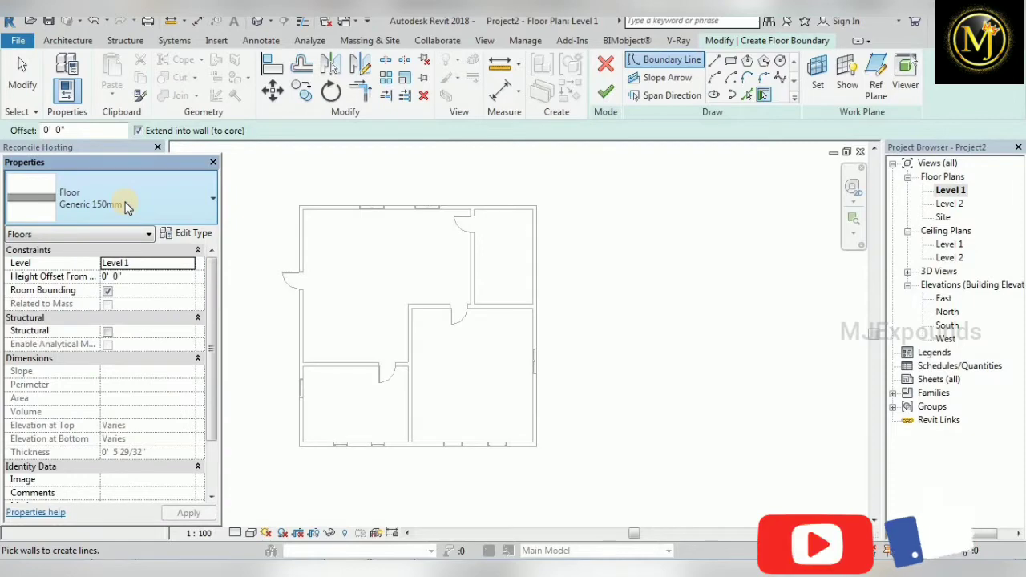
click(187, 235)
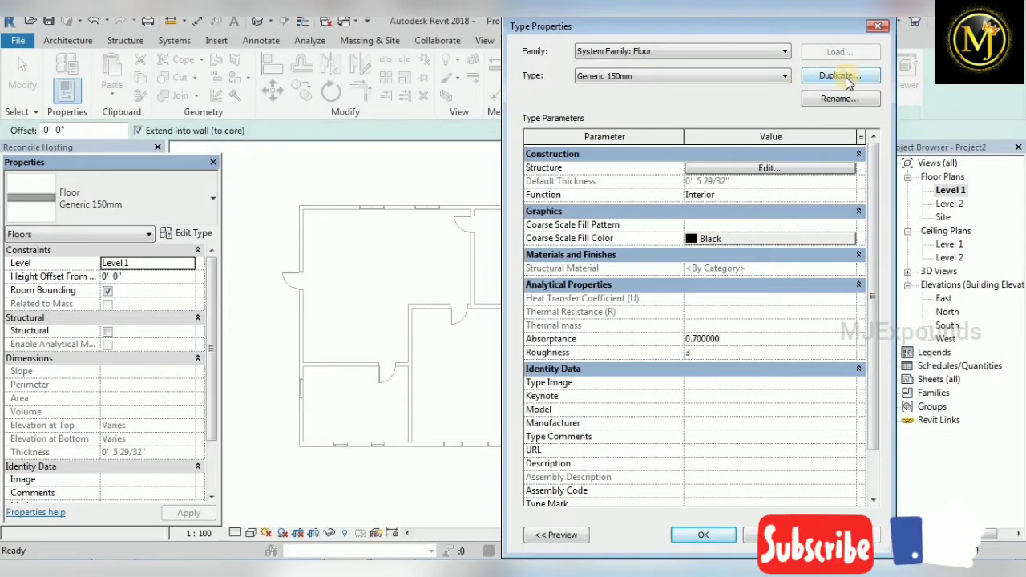
click(841, 76)
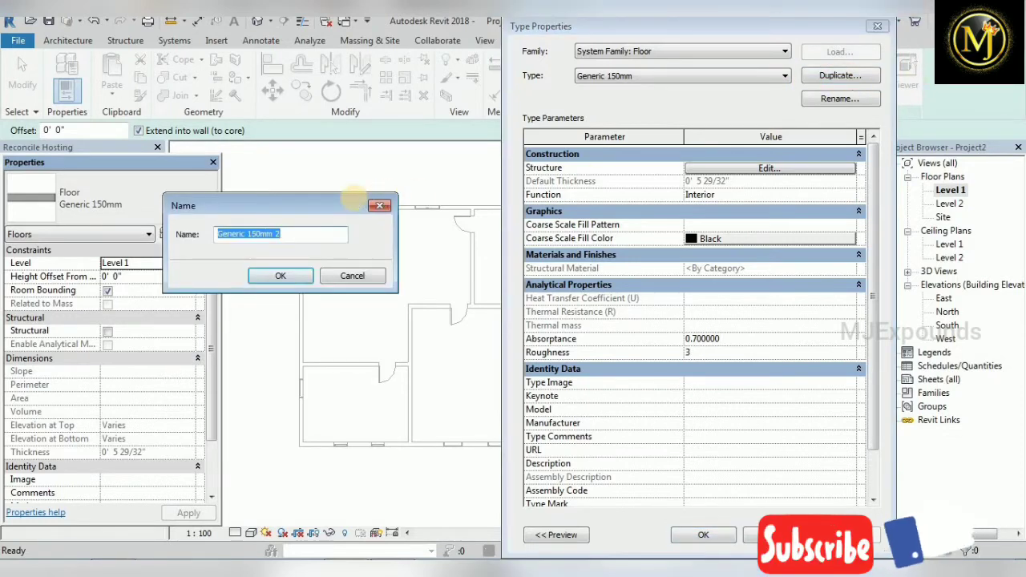
text(floor)
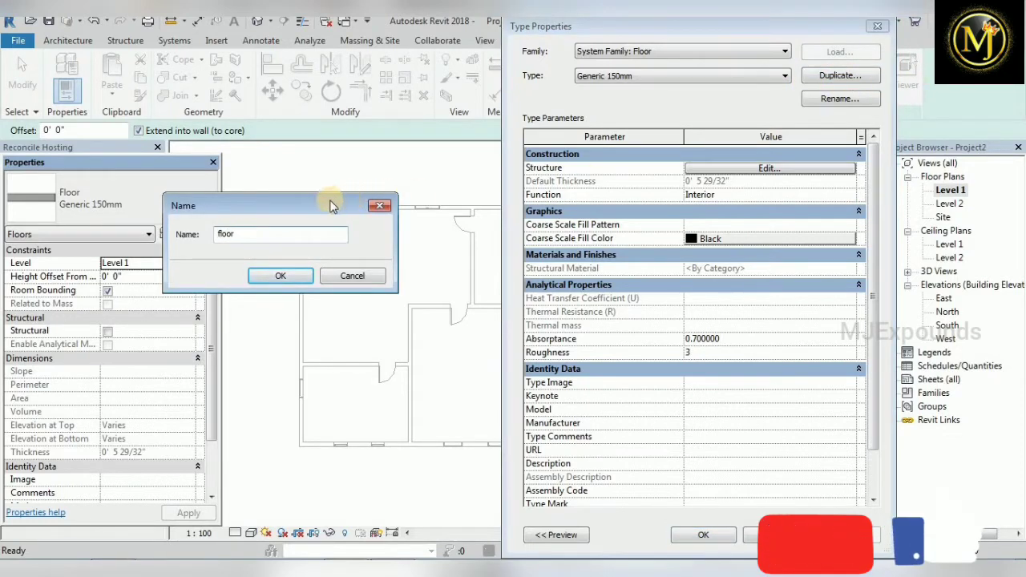
click(271, 285)
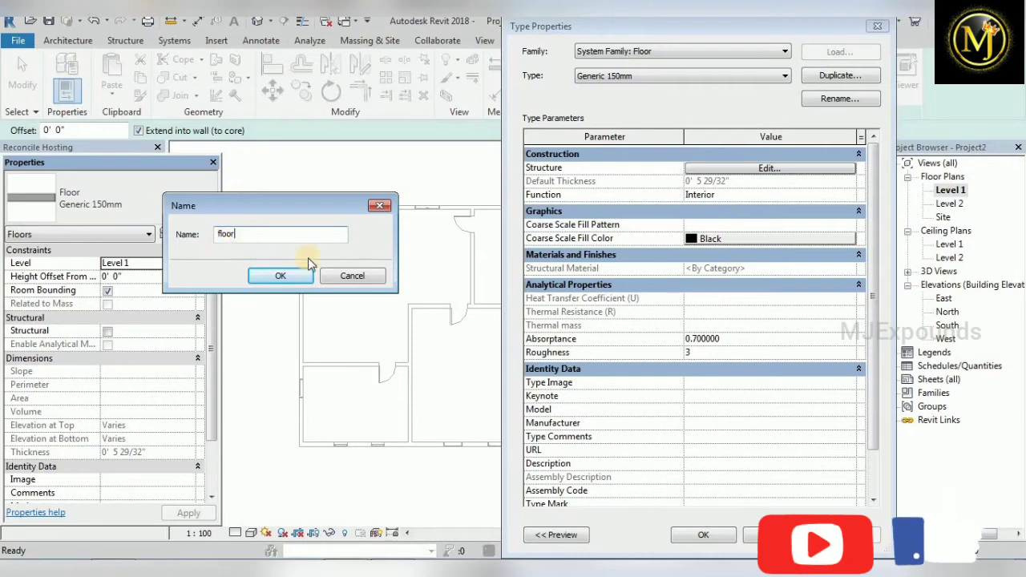
click(280, 282)
click(285, 275)
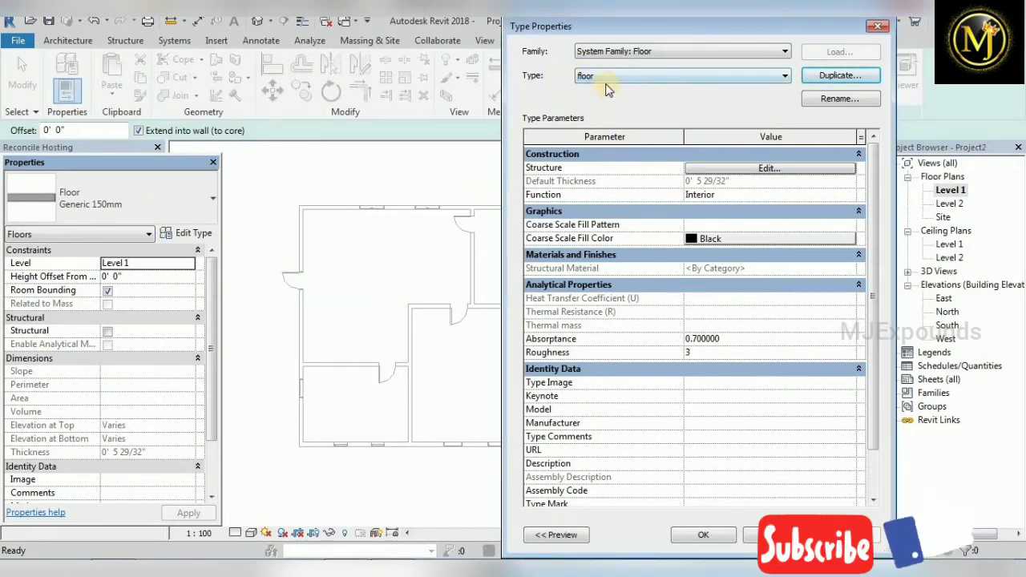
Set the structure layer thickness of the new floor type to 6" and accept the type properties.
click(738, 170)
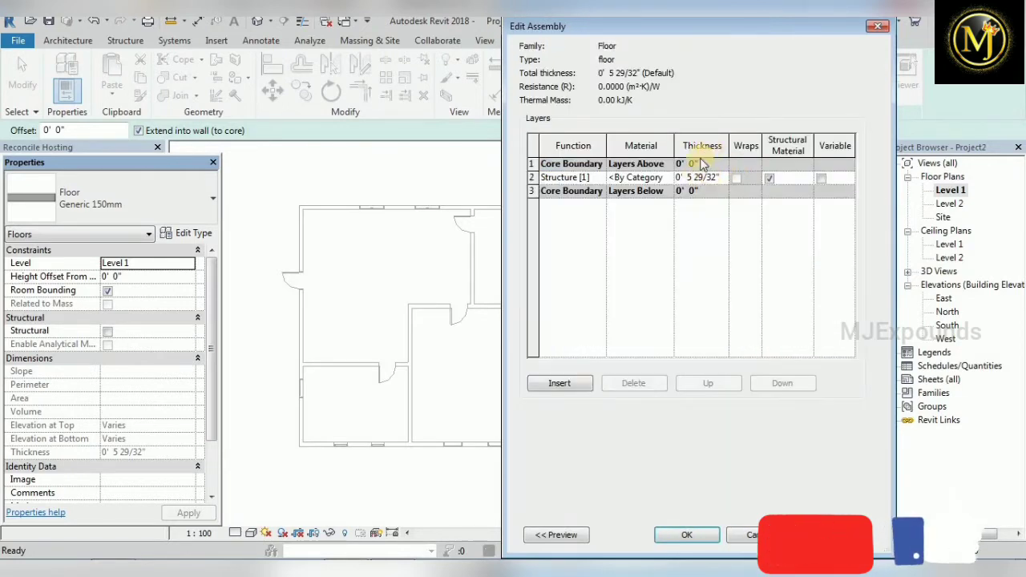
click(705, 178)
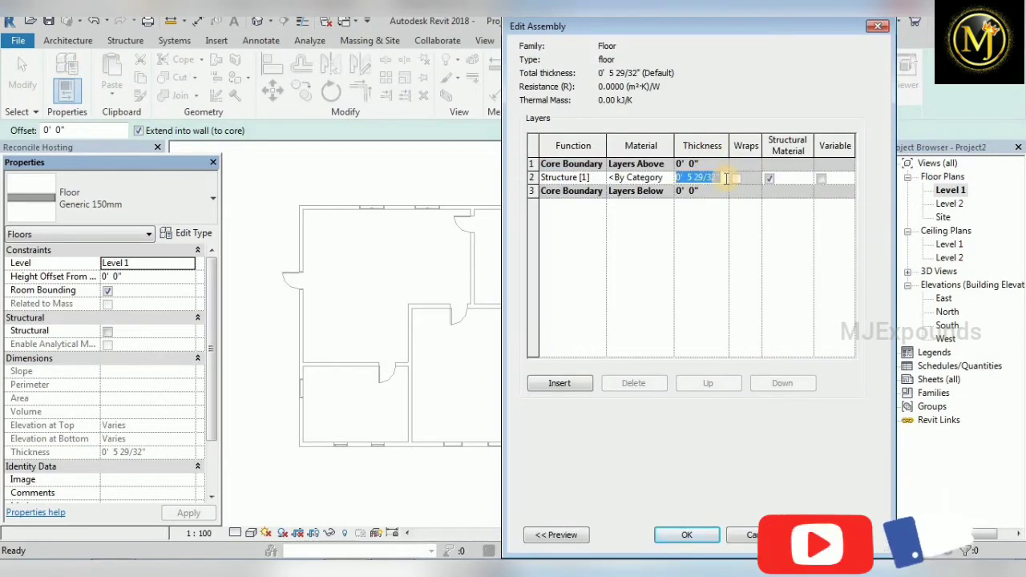
text(6)
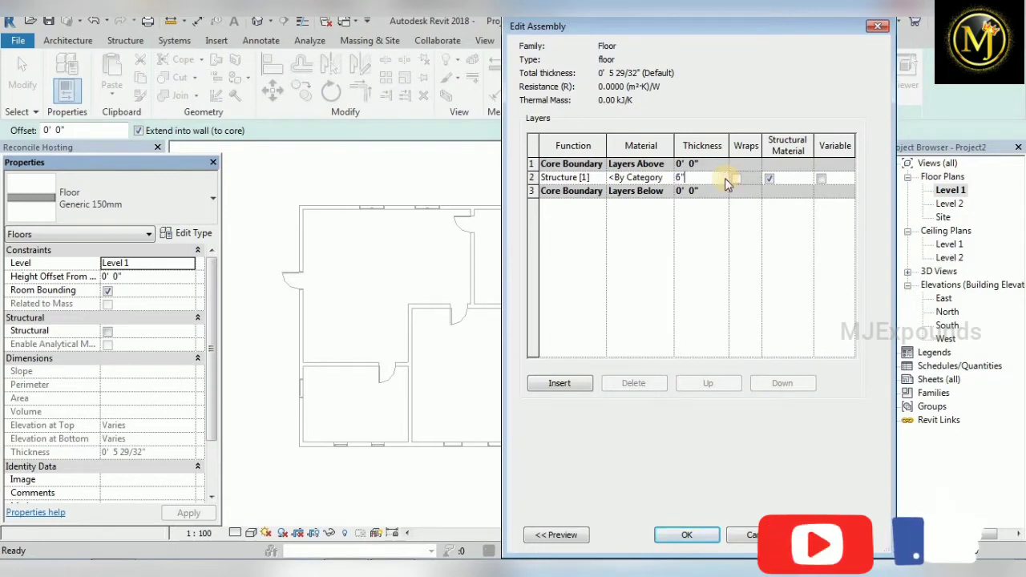
key(Tab)
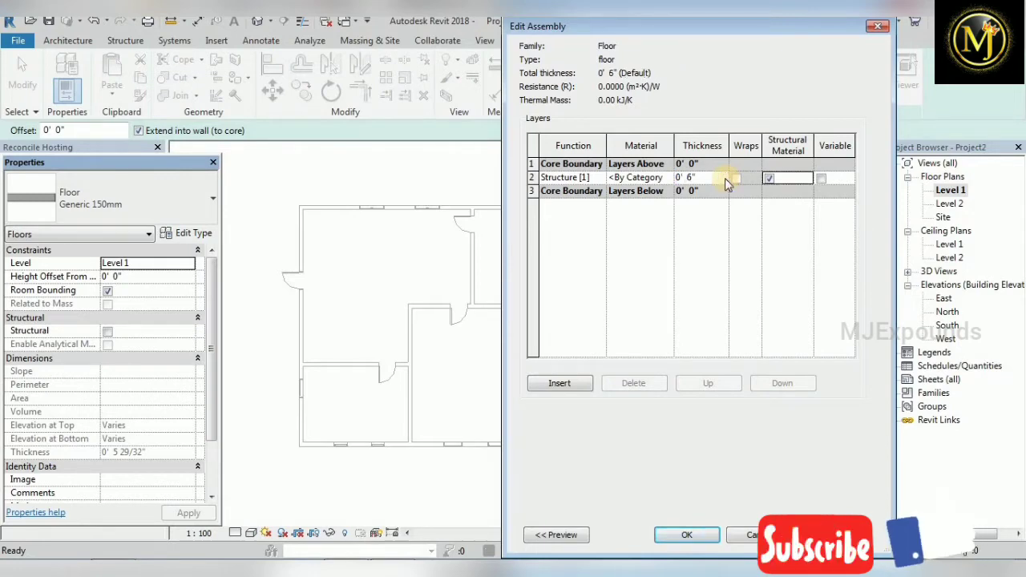
click(690, 537)
click(700, 536)
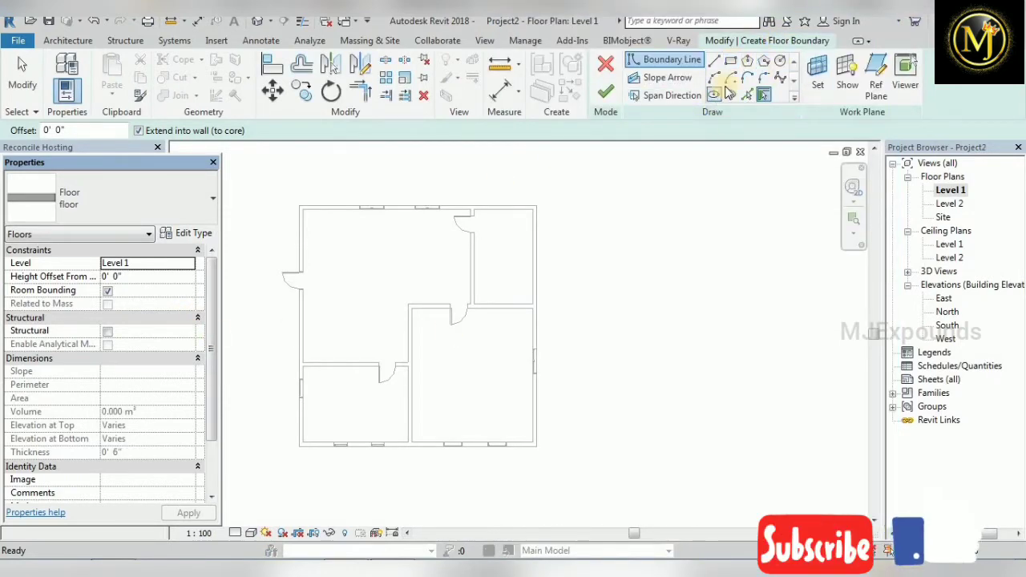
Sketch a square floor boundary about 30' by 30' in the empty area east of the house and finish the floor.
middle_drag(717, 233, 438, 261)
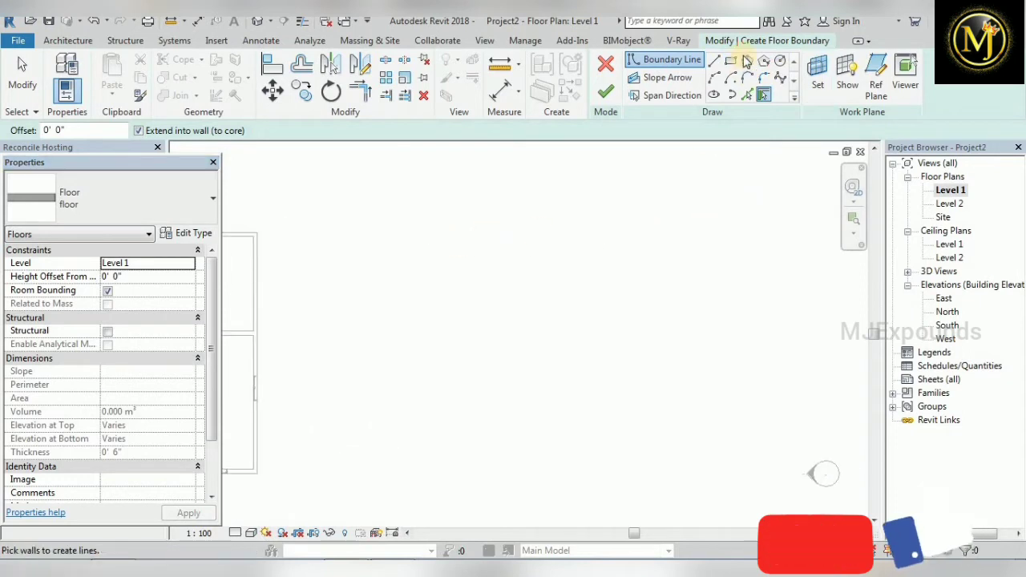
click(732, 63)
click(484, 197)
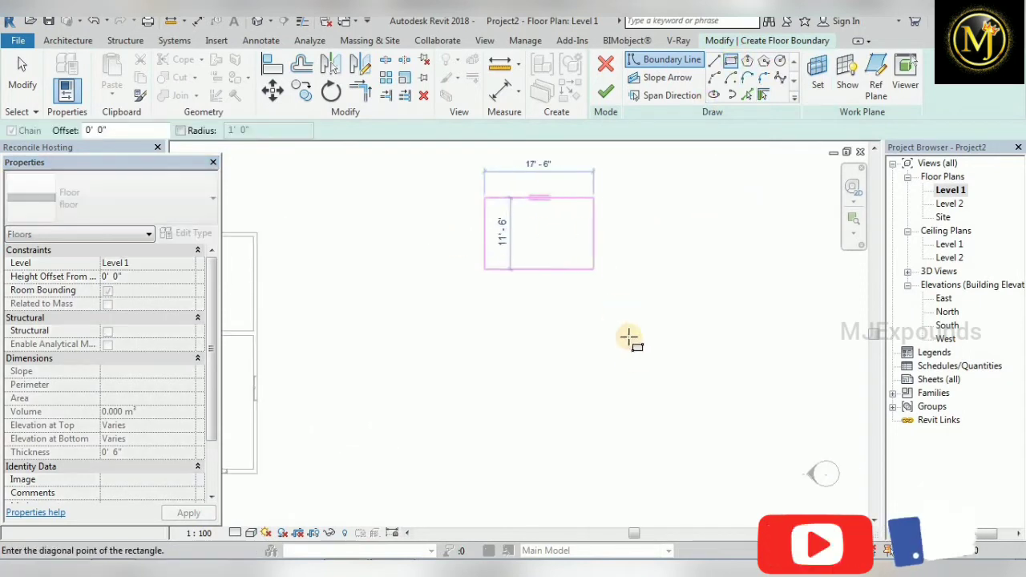
click(671, 384)
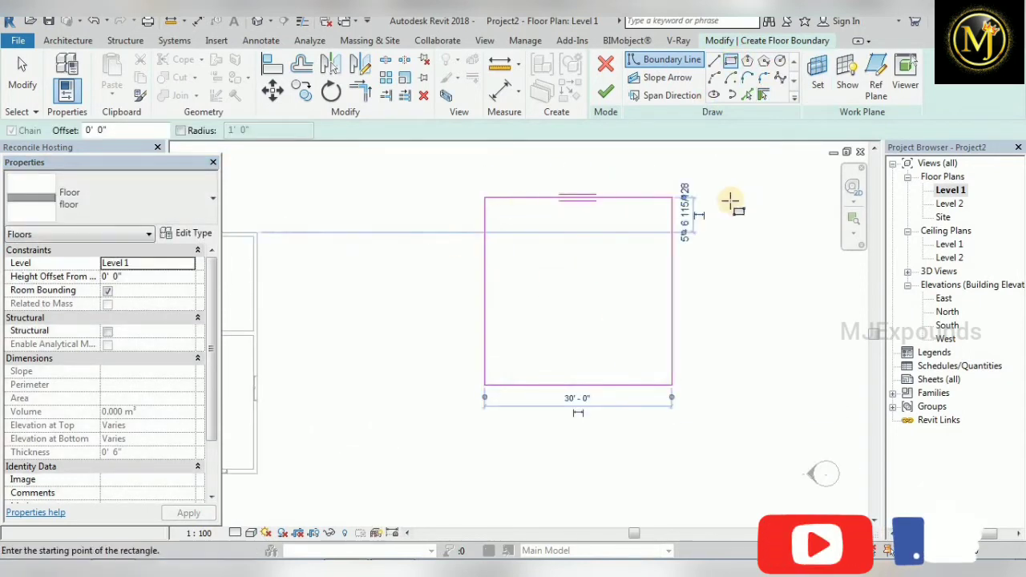
click(23, 74)
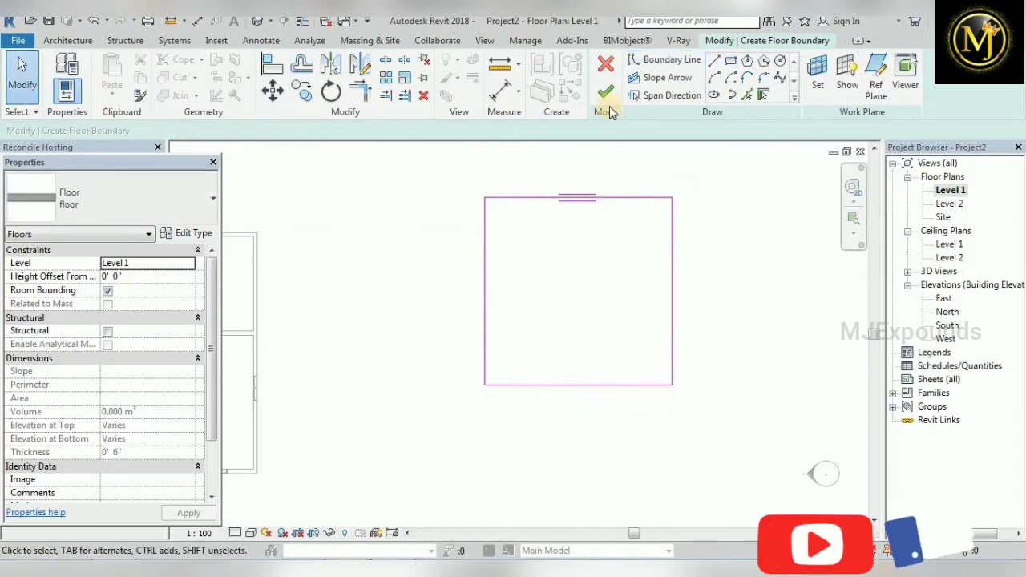
click(607, 96)
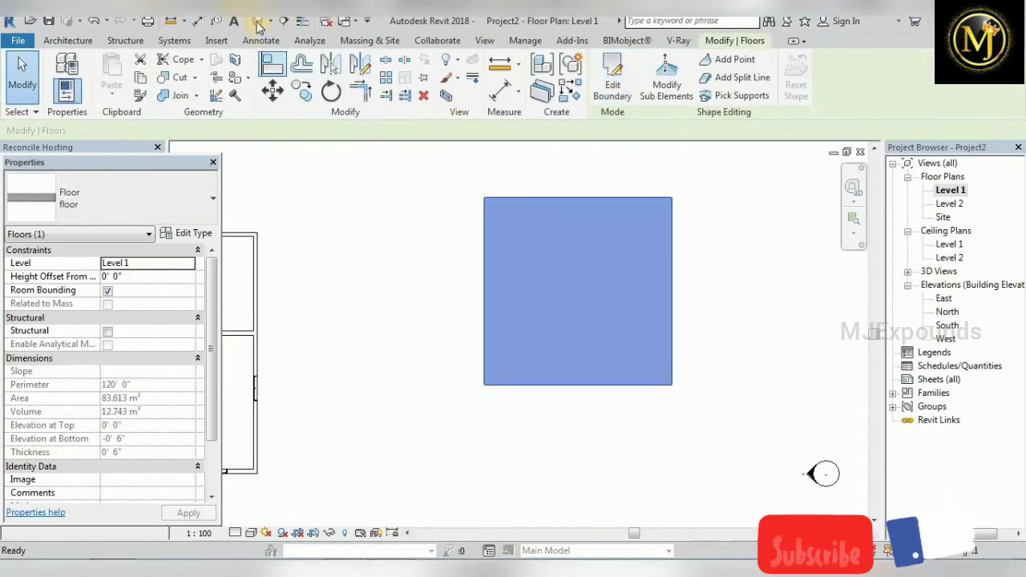
Open the 3D view and examine the square floor slab and its edge thickness up close.
click(527, 258)
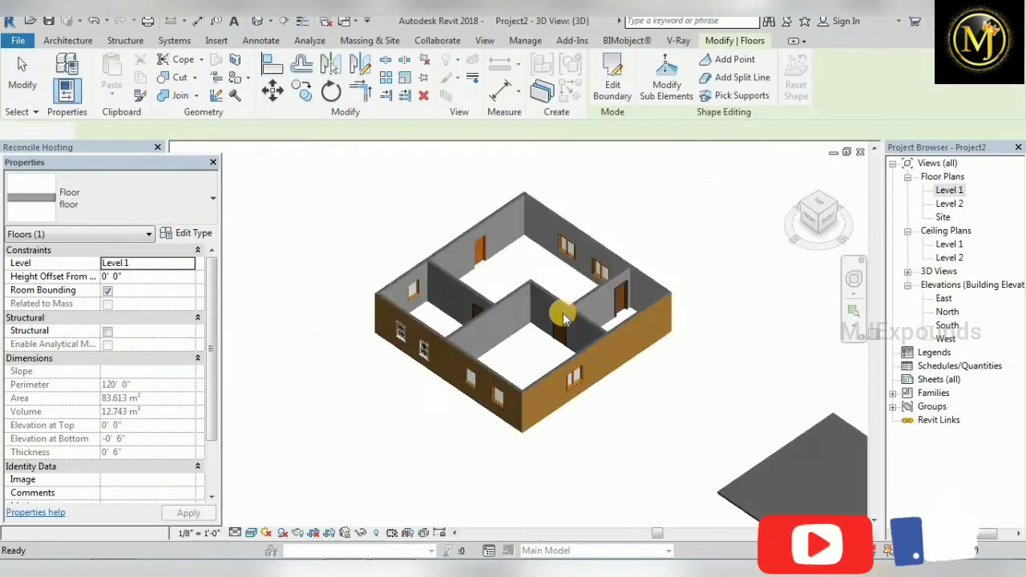
scroll(691, 367, down, 2)
scroll(607, 401, up, 5)
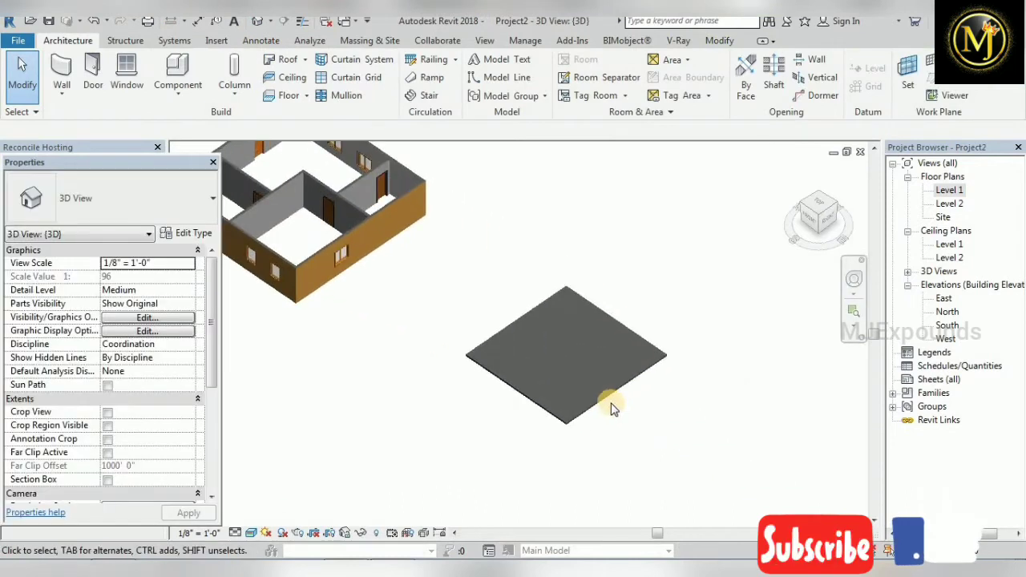
drag(826, 220, 830, 200)
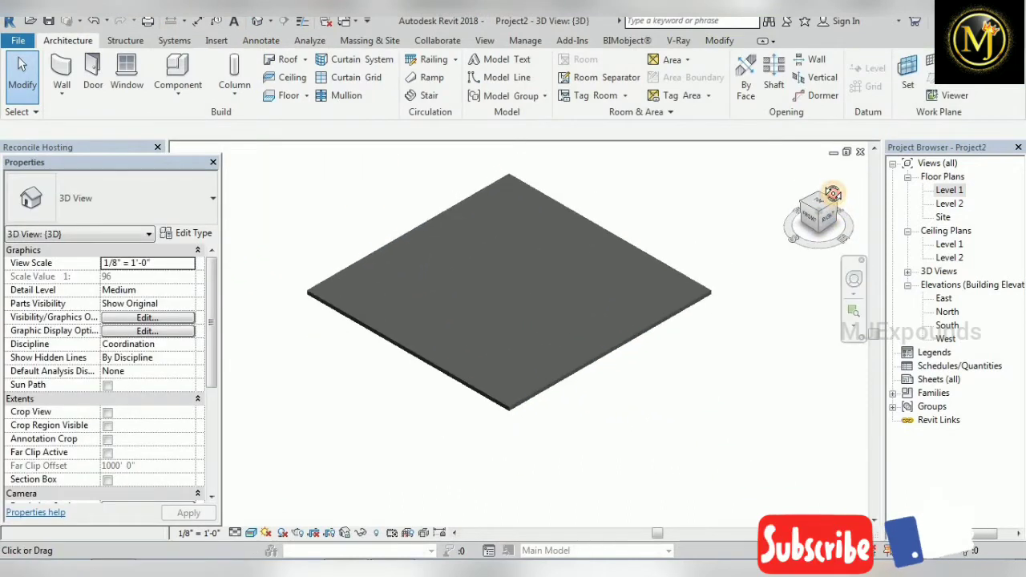
scroll(513, 410, up, 5)
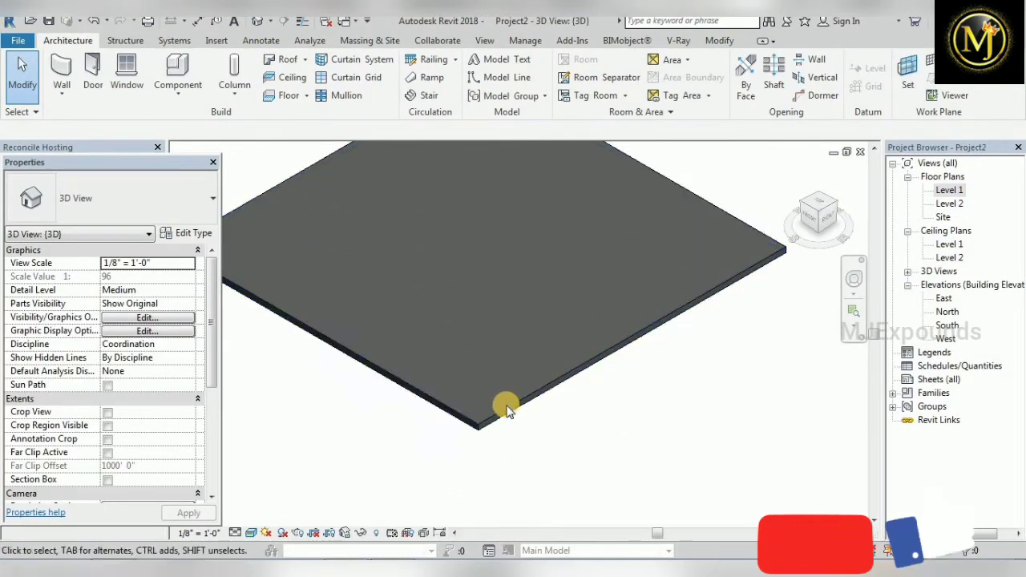
scroll(511, 425, down, 3)
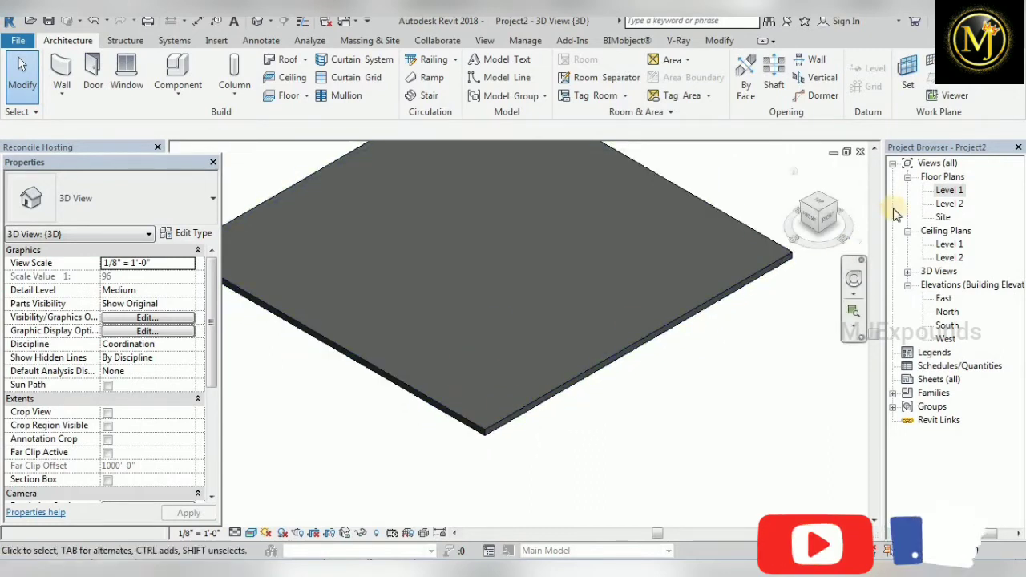
Start another architectural floor in the Level 1 plan and set the floor type's structure layer thickness to 1' 0".
double_click(949, 190)
scroll(456, 352, down, 2)
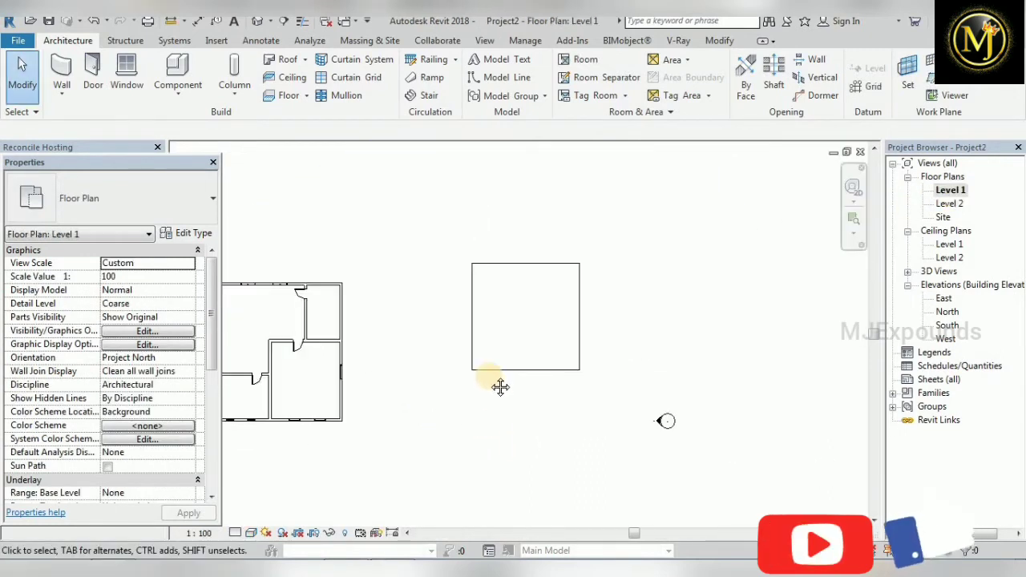
middle_drag(498, 385, 483, 308)
scroll(483, 308, up, 1)
click(310, 97)
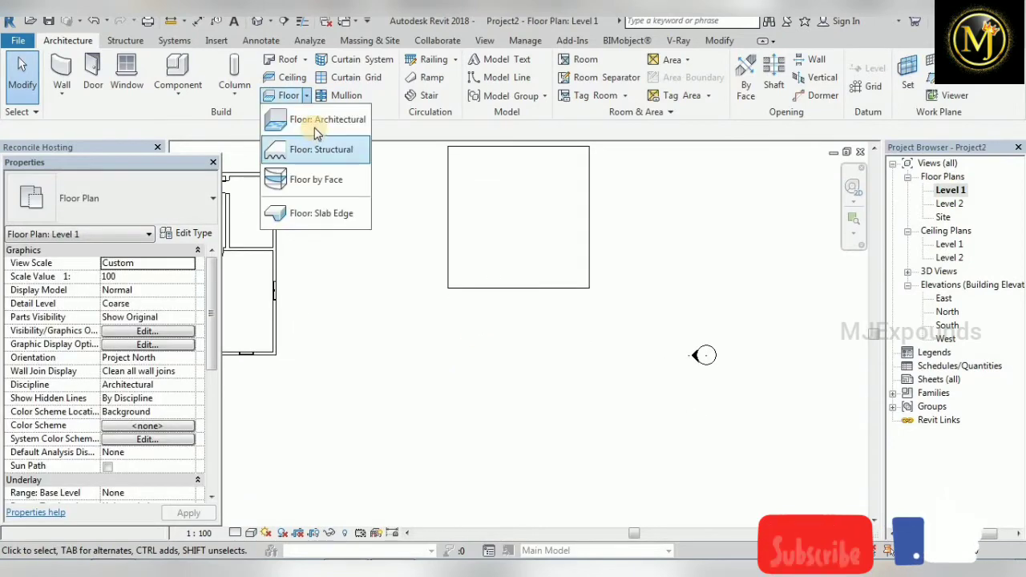
click(302, 117)
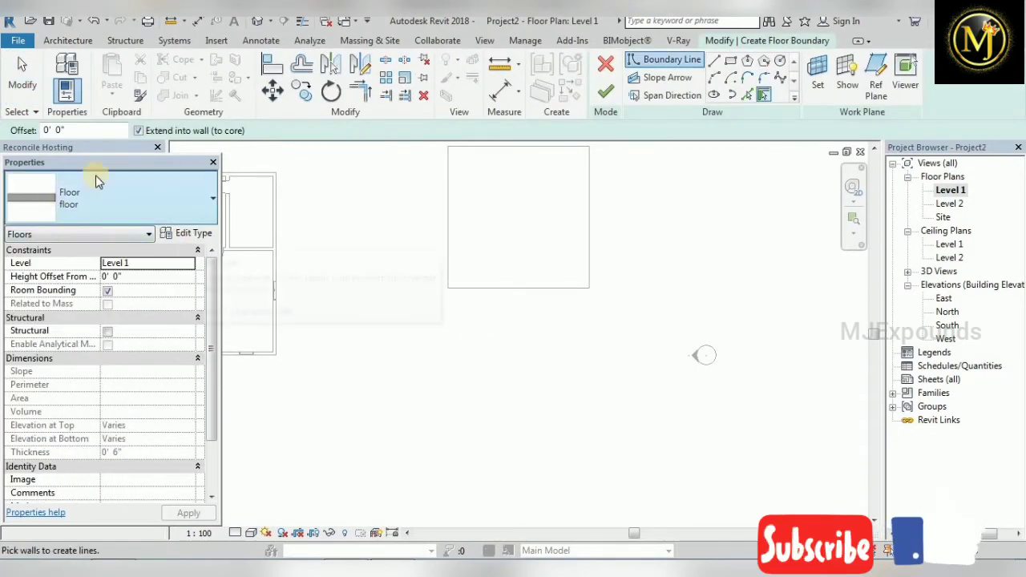
click(196, 232)
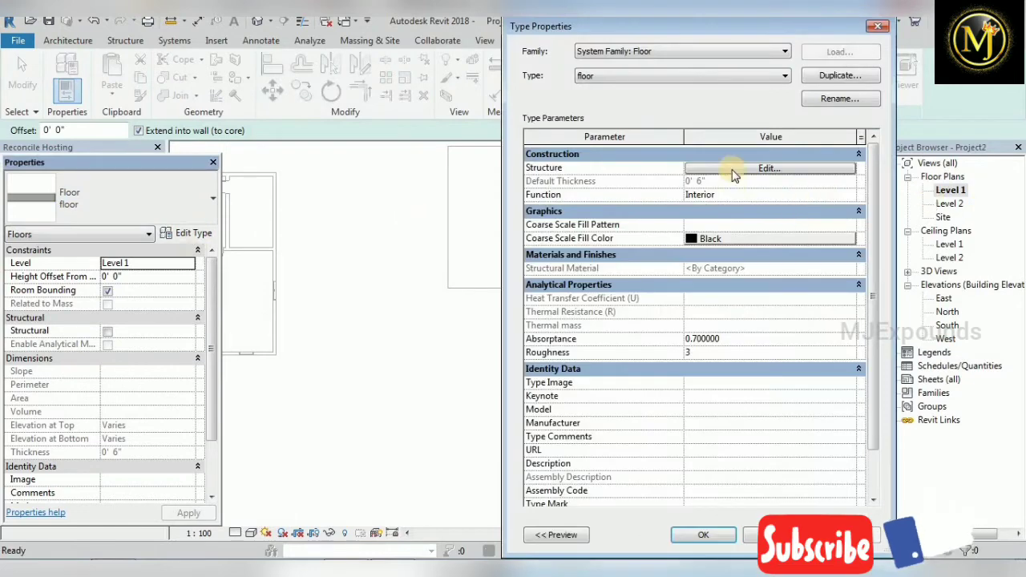
click(733, 169)
click(721, 178)
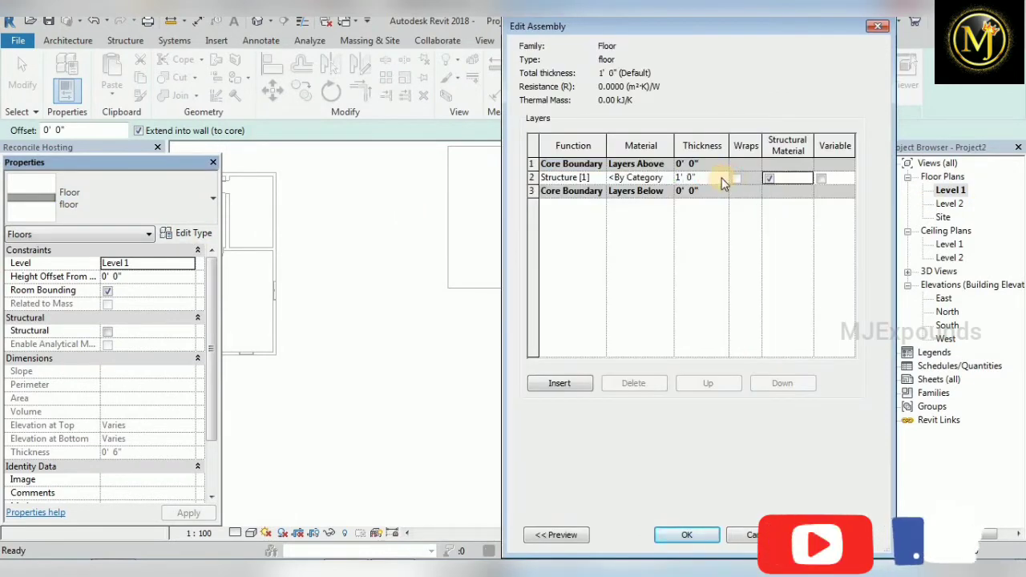
click(712, 535)
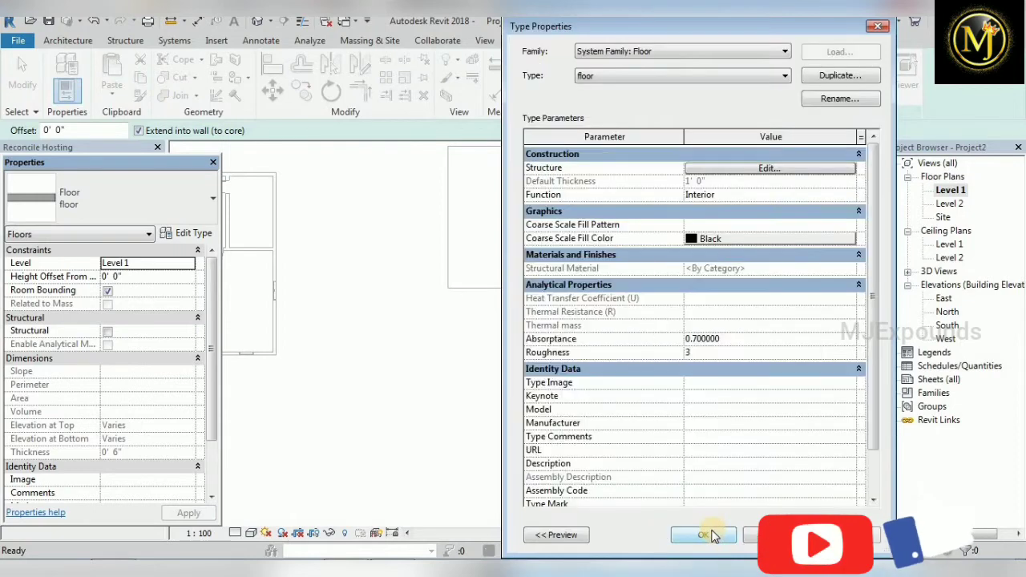
click(710, 535)
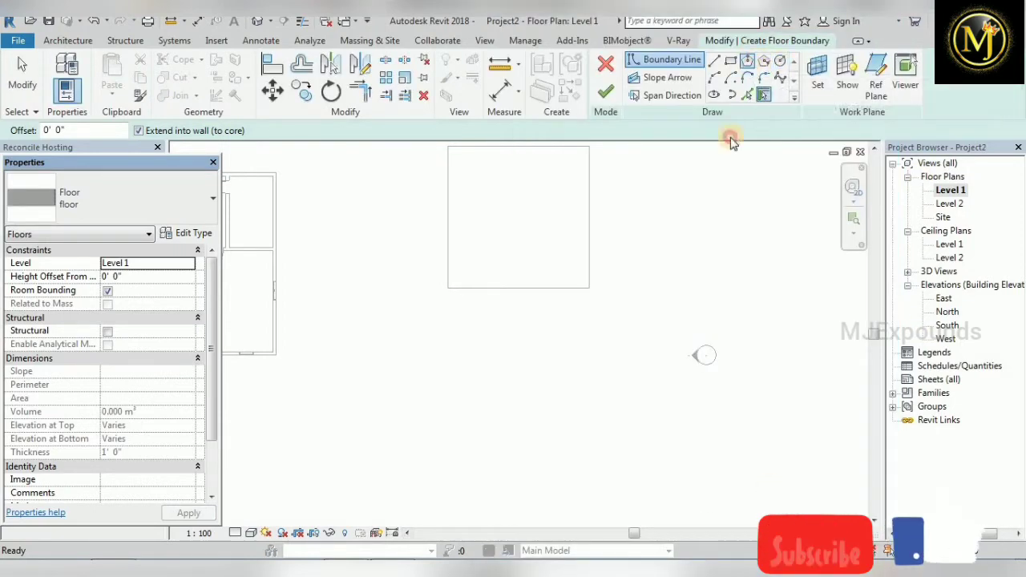
Create a six-sided inscribed polygon floor with a radius of about 29' east of the square floor and show it in 3D.
middle_drag(609, 241, 334, 317)
click(582, 271)
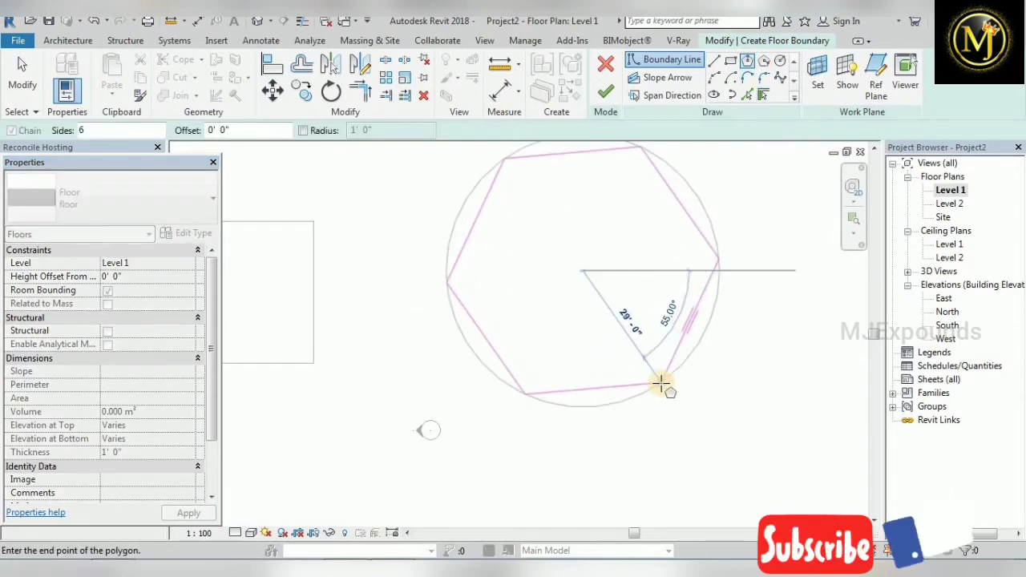
click(662, 385)
click(605, 91)
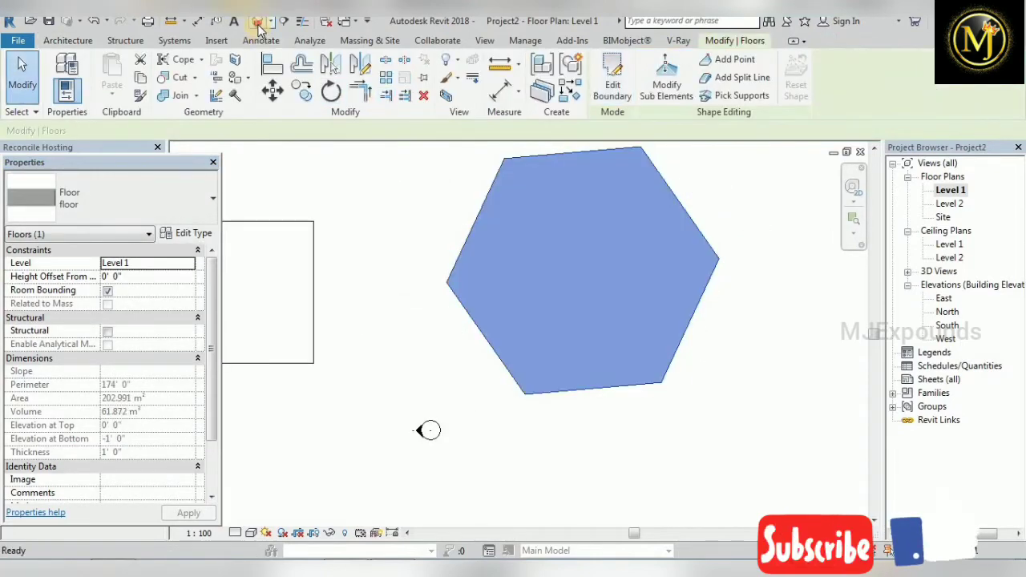
click(256, 22)
scroll(483, 351, down, 5)
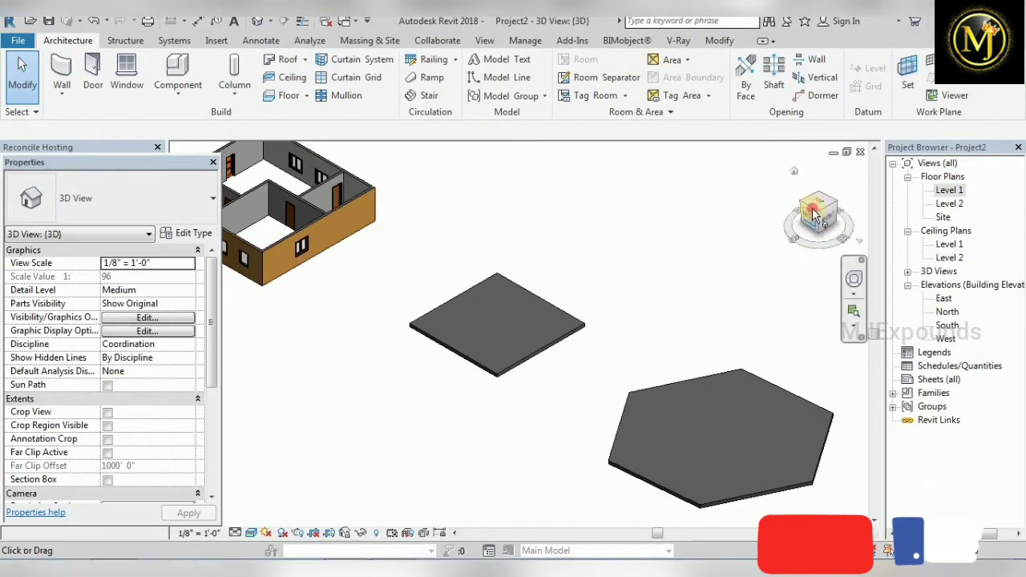
Duplicate the square floor's type under the name 1.
click(813, 213)
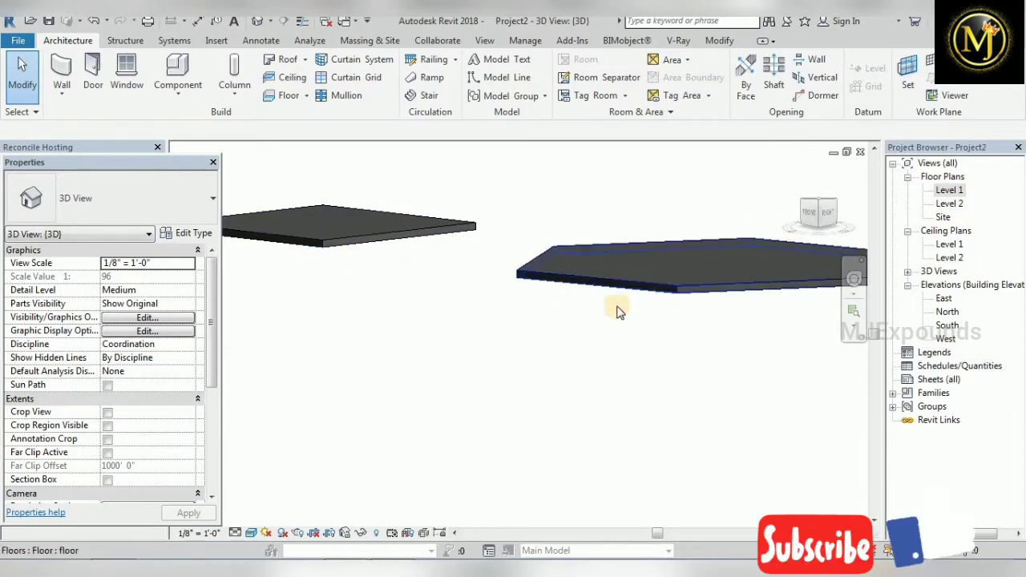
middle_drag(540, 295, 630, 315)
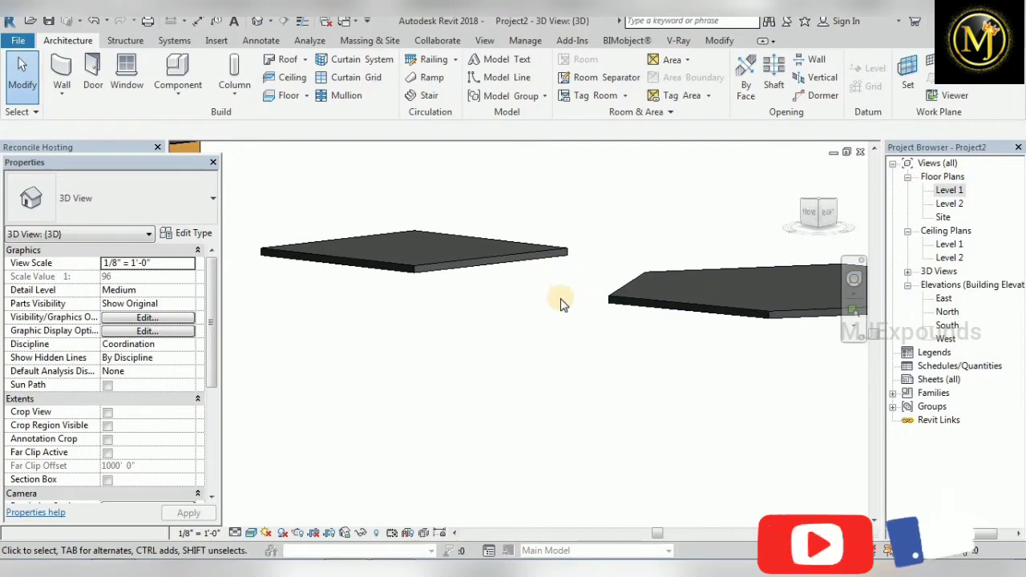
click(458, 270)
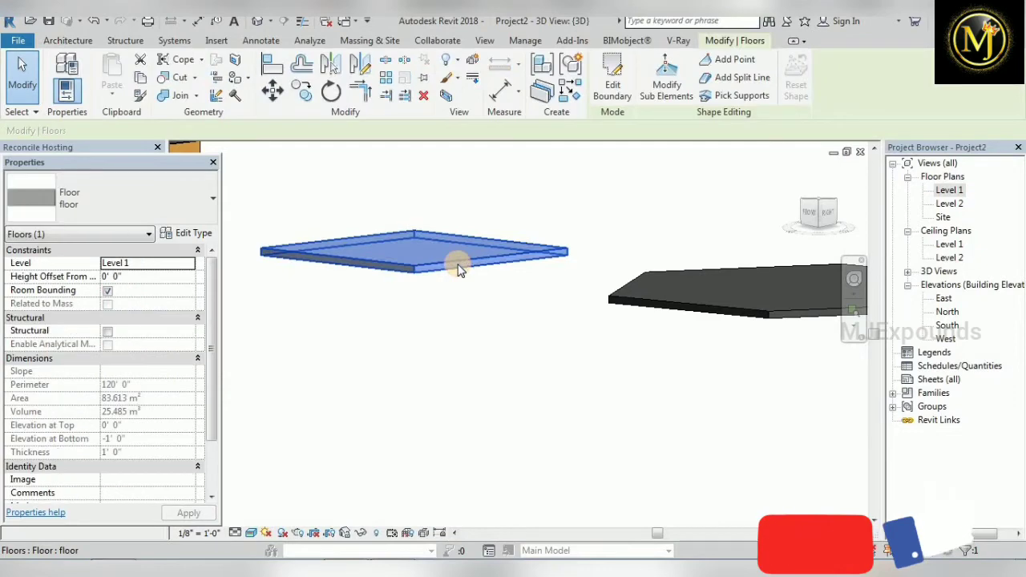
click(178, 232)
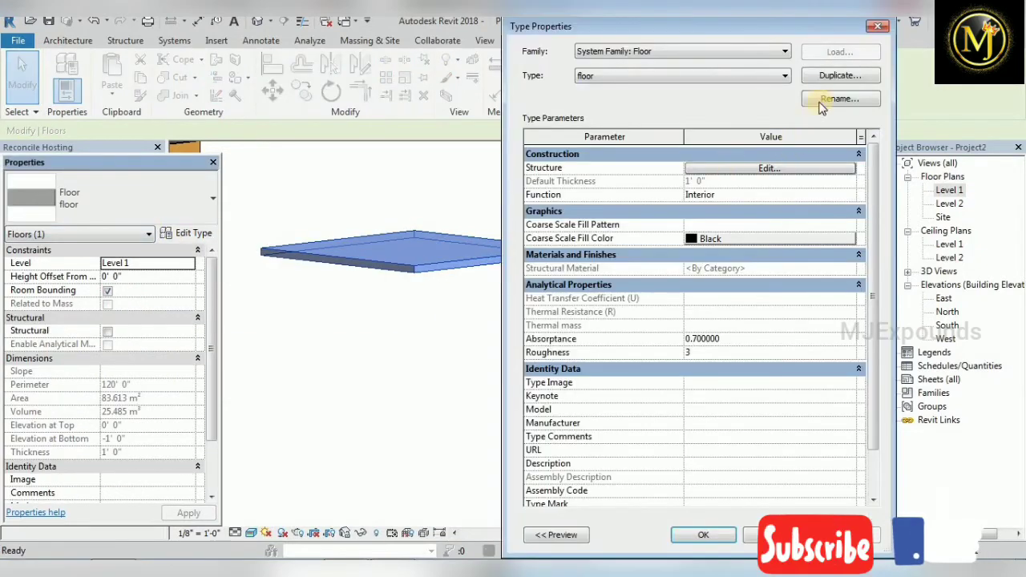
click(832, 77)
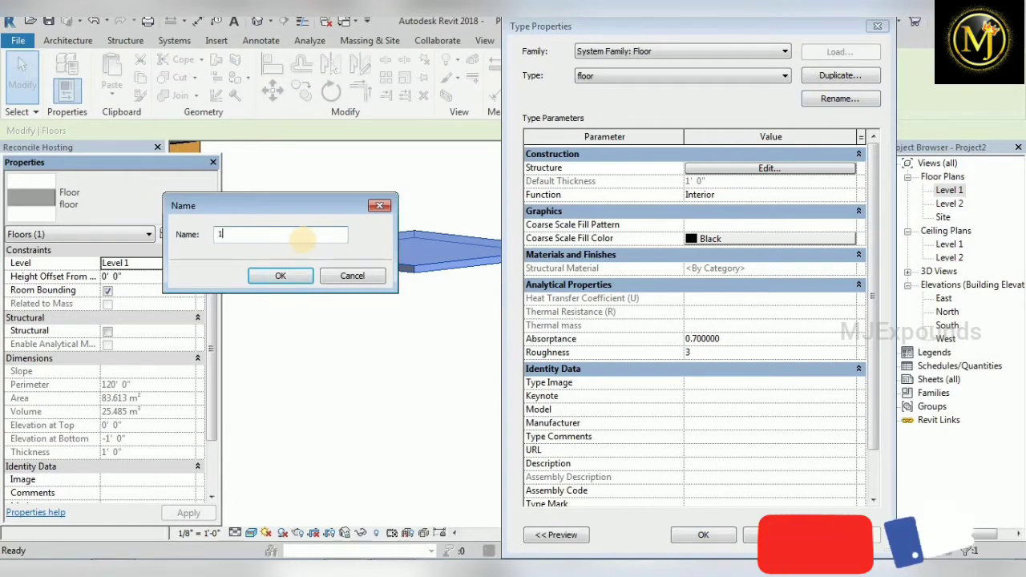
text(1)
click(293, 276)
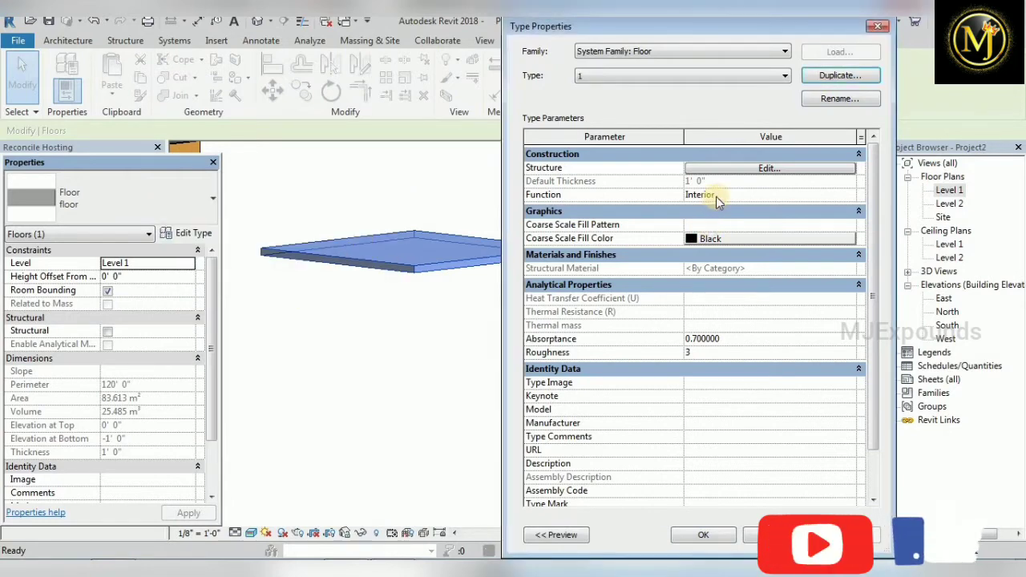
Set the structure layer thickness of floor type 1 to 0' 6" and apply it to the square floor.
click(721, 170)
click(717, 177)
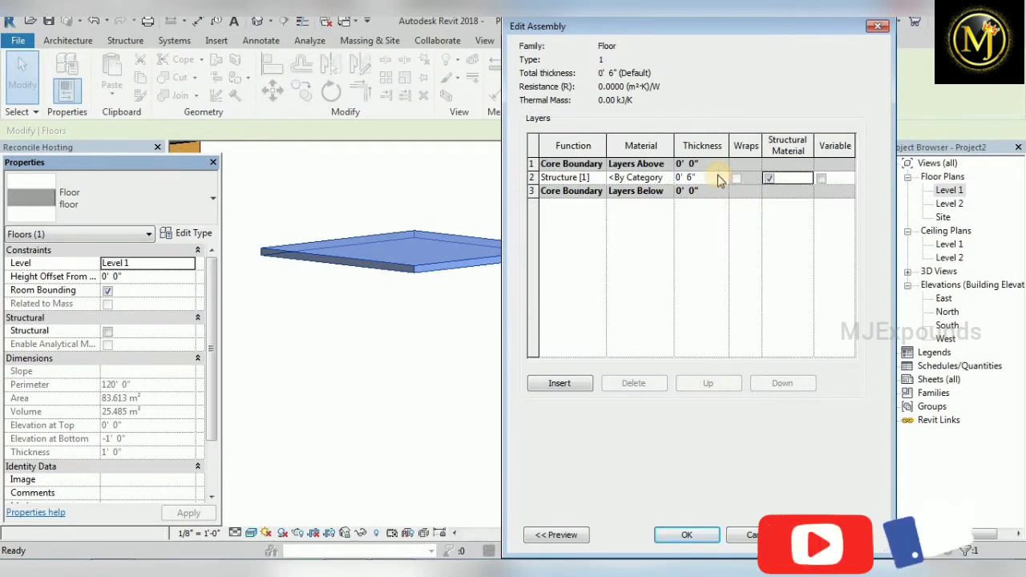
click(709, 533)
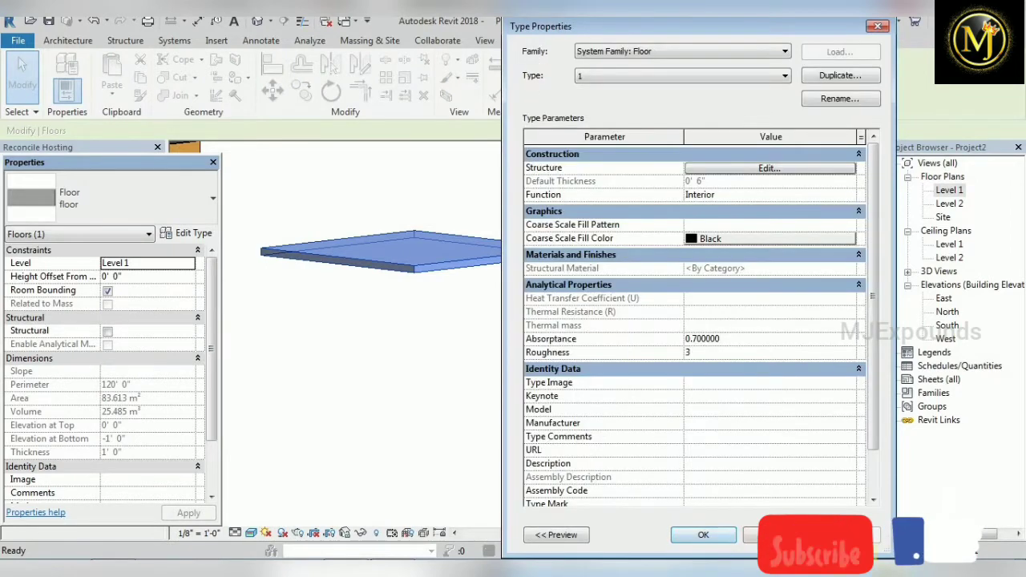
click(678, 534)
click(584, 425)
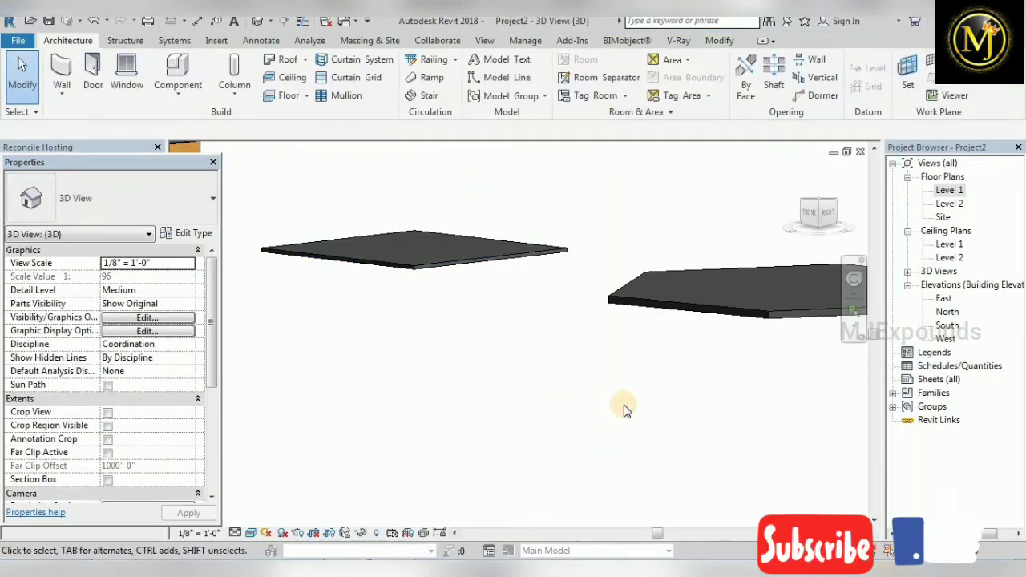
Compare the edge thicknesses of the square and hexagonal slabs in 3D and look into the rooms of the house.
scroll(623, 408, down, 1)
middle_drag(675, 361, 629, 361)
scroll(727, 330, up, 2)
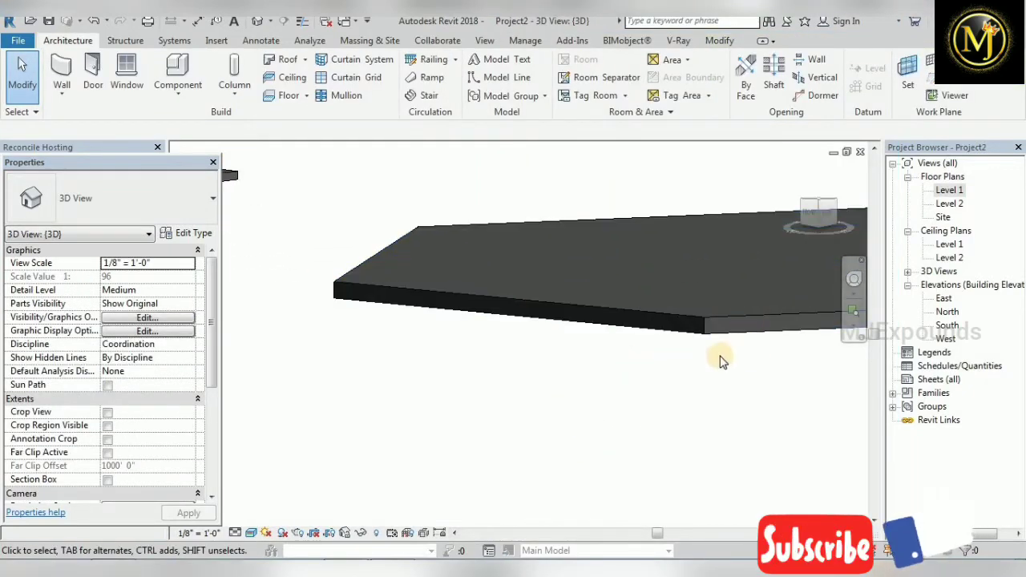
scroll(717, 356, down, 2)
scroll(394, 282, up, 3)
scroll(420, 222, up, 2)
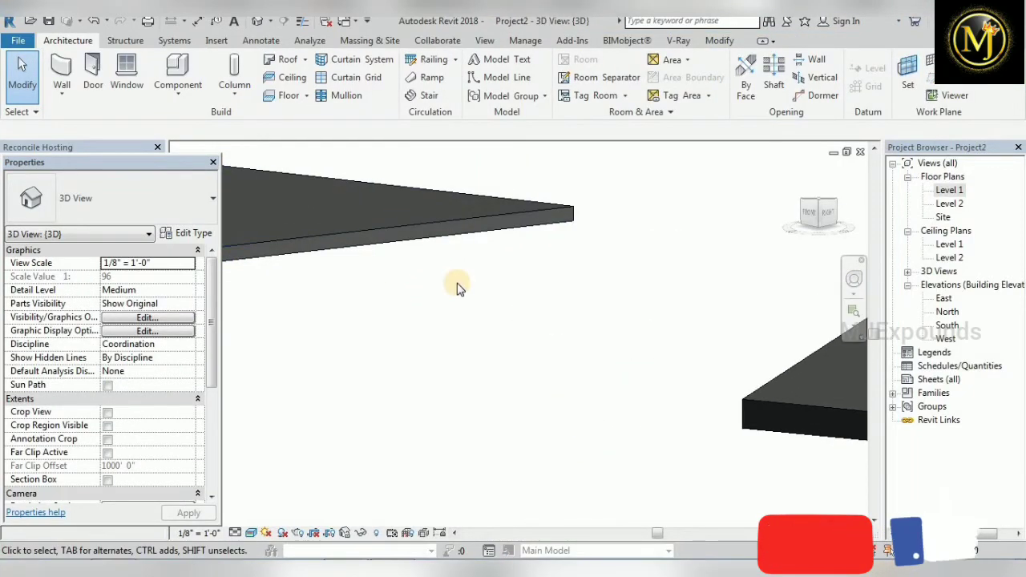
scroll(458, 286, down, 2)
drag(825, 218, 833, 247)
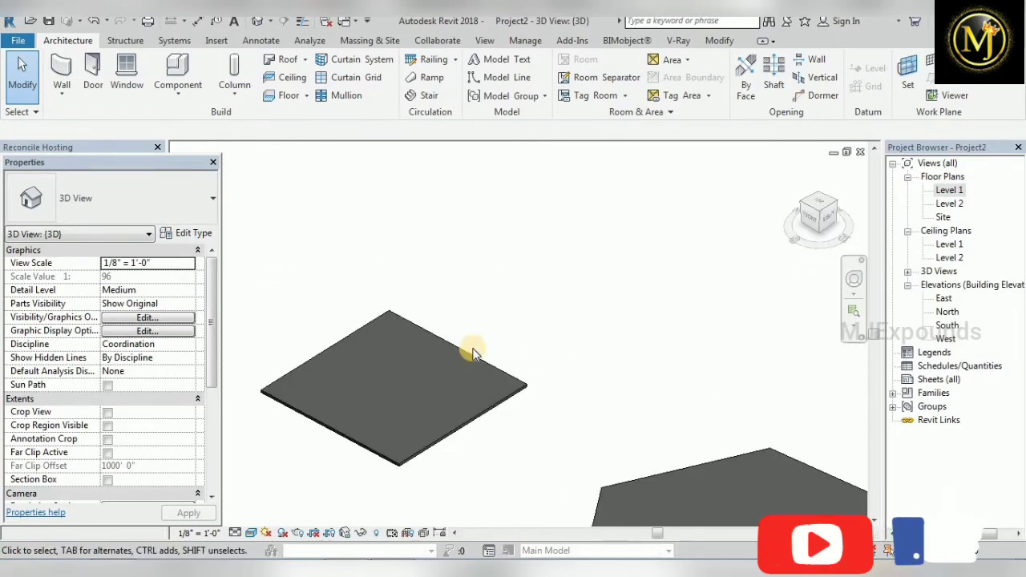
scroll(472, 350, down, 2)
middle_drag(682, 456, 629, 336)
scroll(628, 335, up, 1)
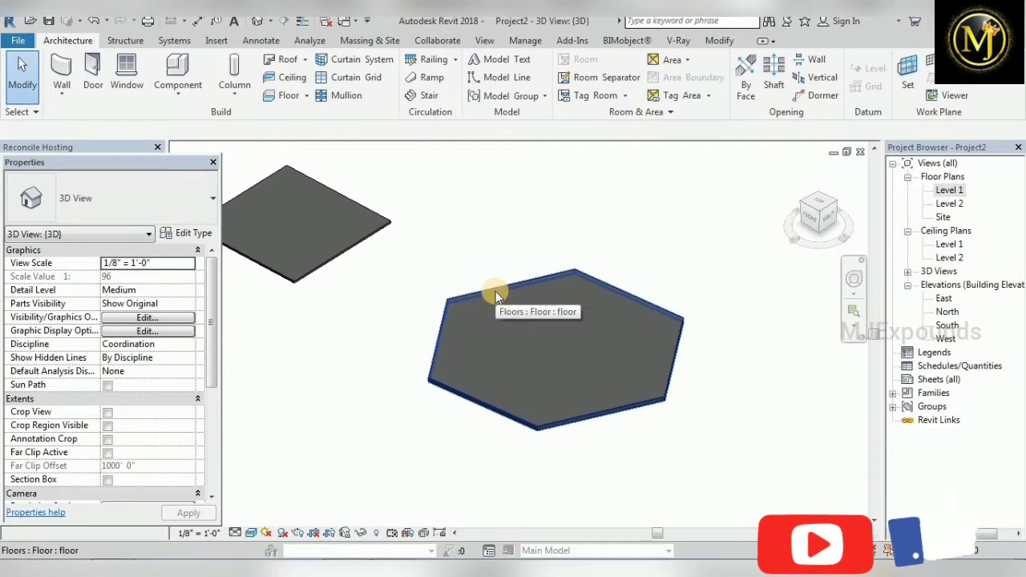
scroll(496, 297, down, 3)
middle_drag(261, 206, 565, 296)
scroll(566, 296, up, 2)
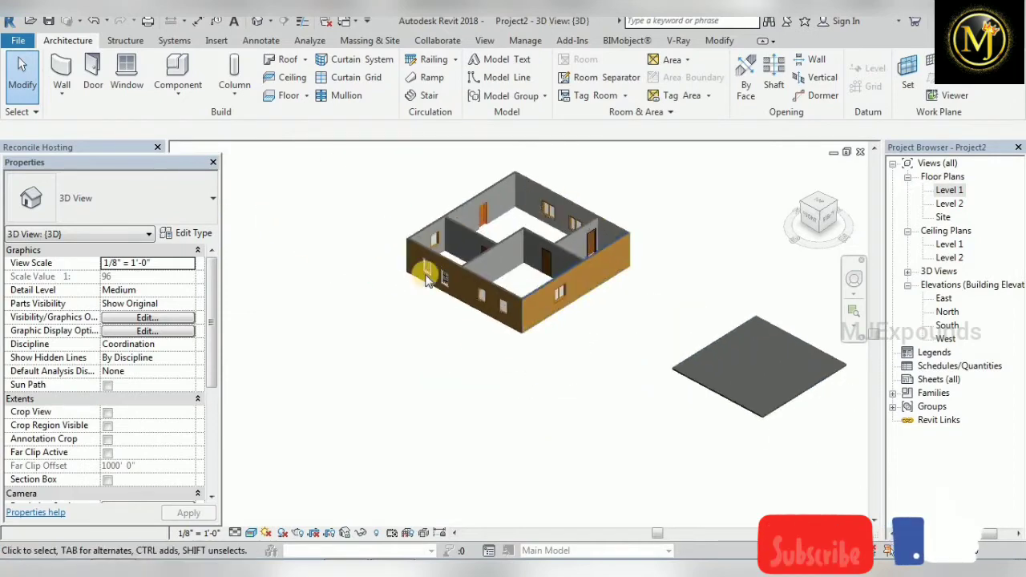
scroll(625, 270, up, 4)
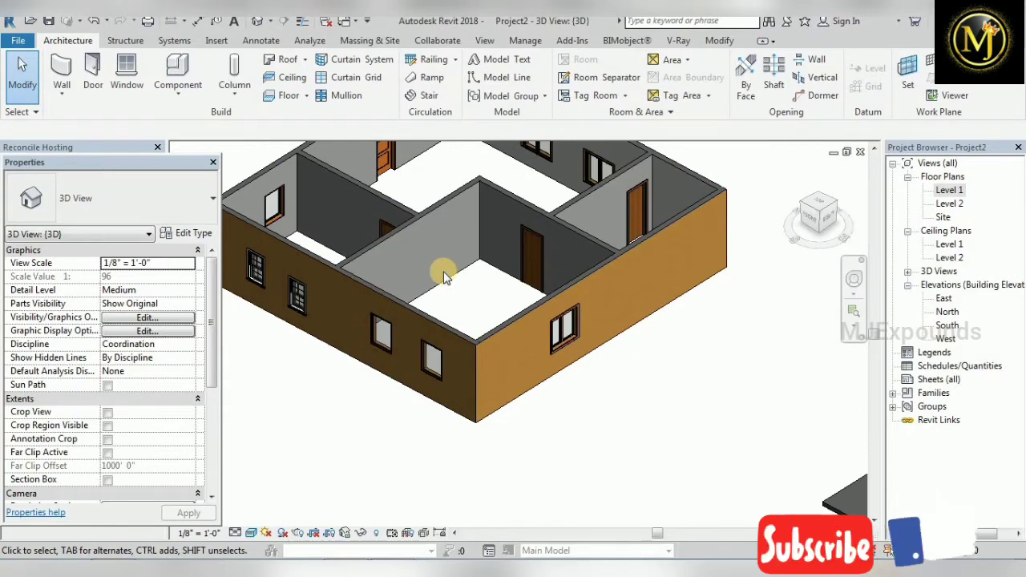
Open the Level 1 plan and start an architectural floor for the house.
double_click(949, 193)
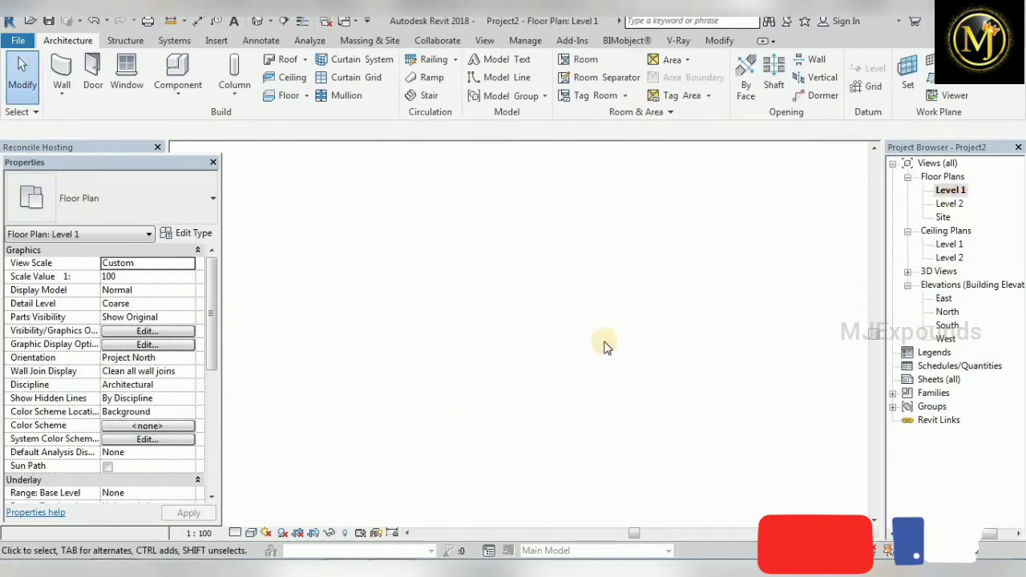
scroll(513, 369, down, 2)
middle_drag(316, 383, 499, 404)
scroll(336, 366, up, 3)
scroll(498, 403, up, 1)
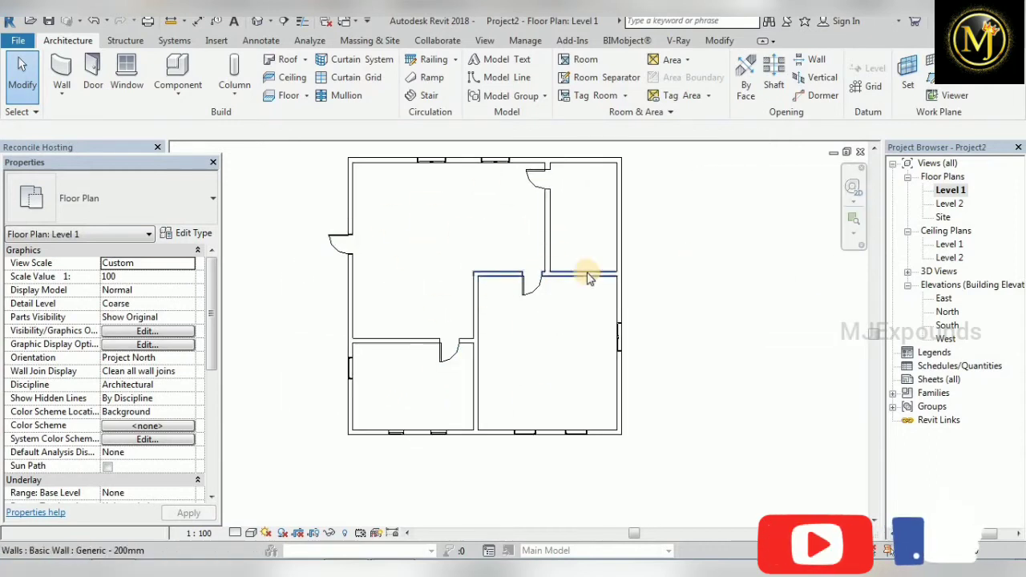
click(308, 96)
click(313, 119)
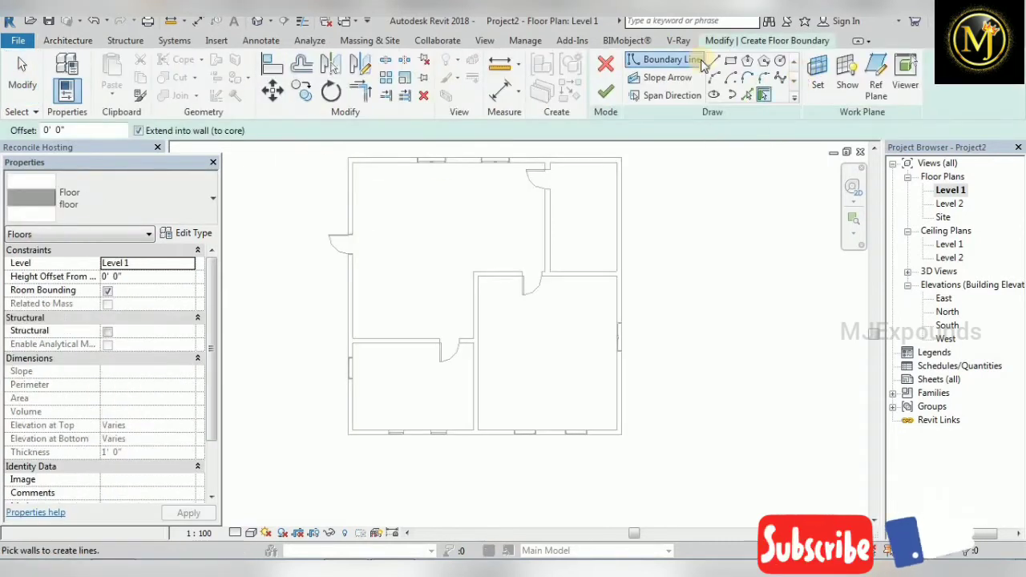
Sketch a rectangular floor boundary between opposite outer wall corners of the house, enclosing its whole footprint.
scroll(483, 244, up, 1)
middle_drag(483, 245, 442, 283)
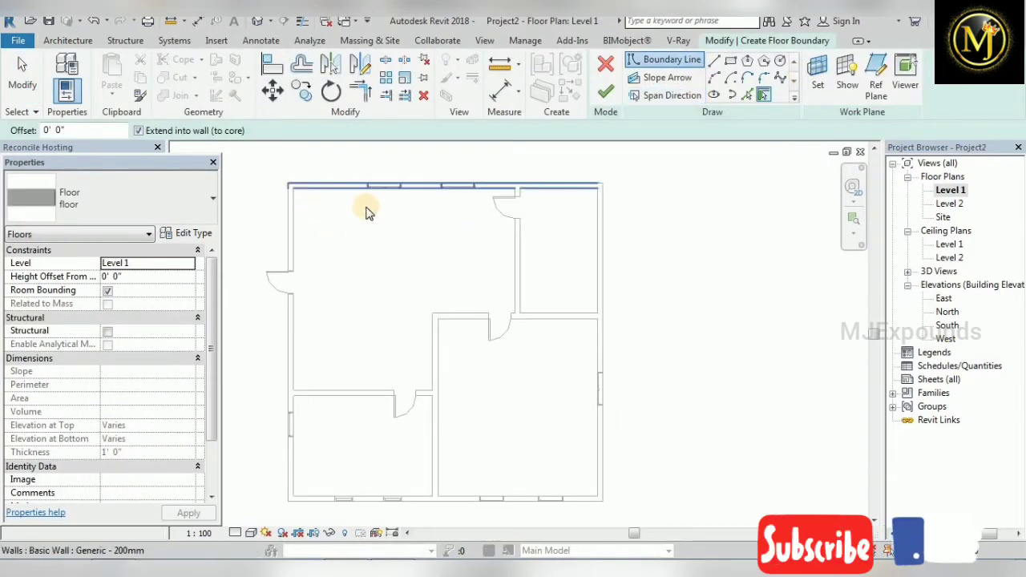
middle_drag(617, 323, 609, 354)
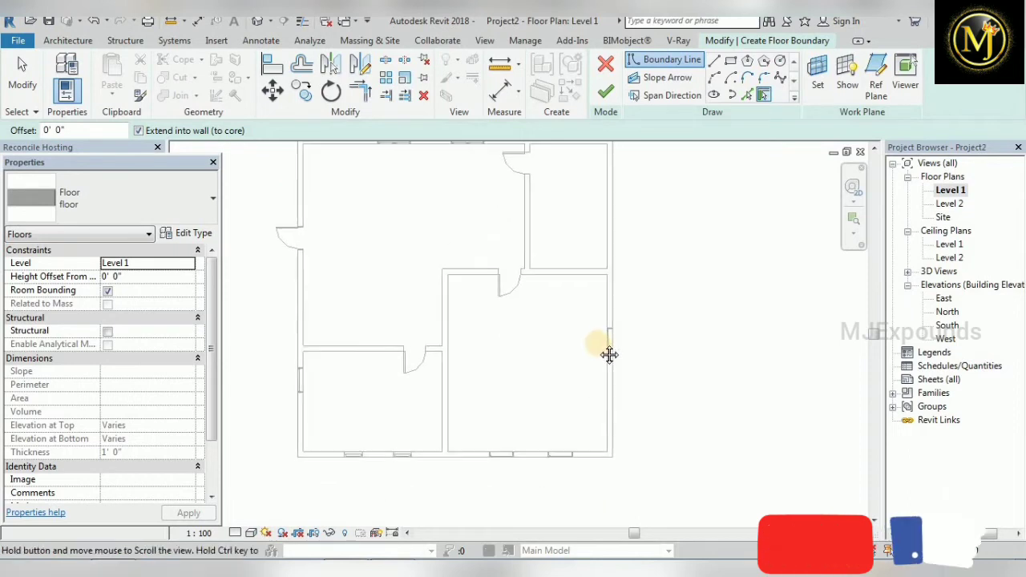
middle_drag(434, 356, 433, 393)
scroll(434, 393, down, 1)
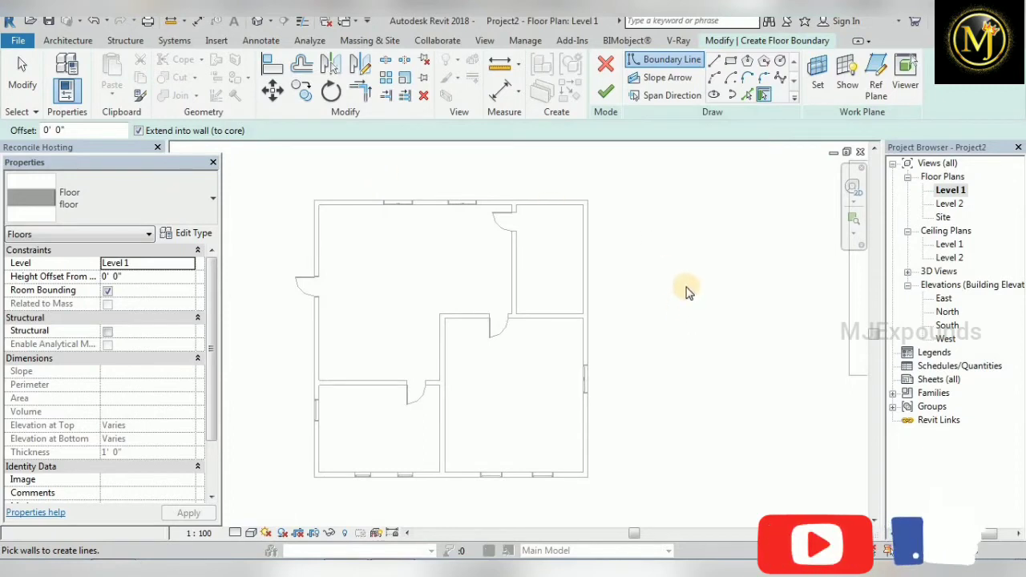
click(731, 62)
scroll(317, 200, up, 2)
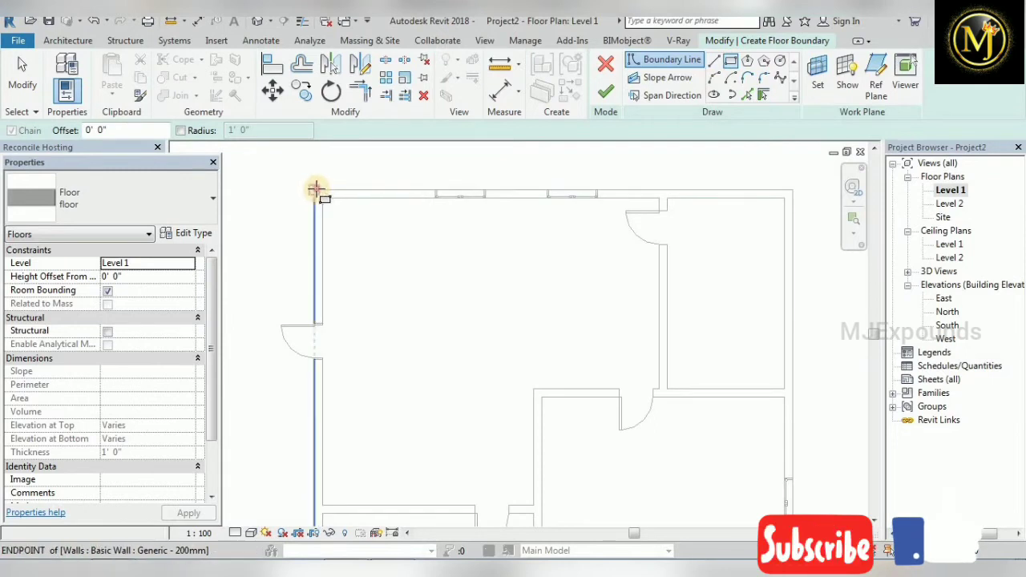
click(315, 190)
scroll(447, 275, down, 4)
scroll(628, 461, up, 4)
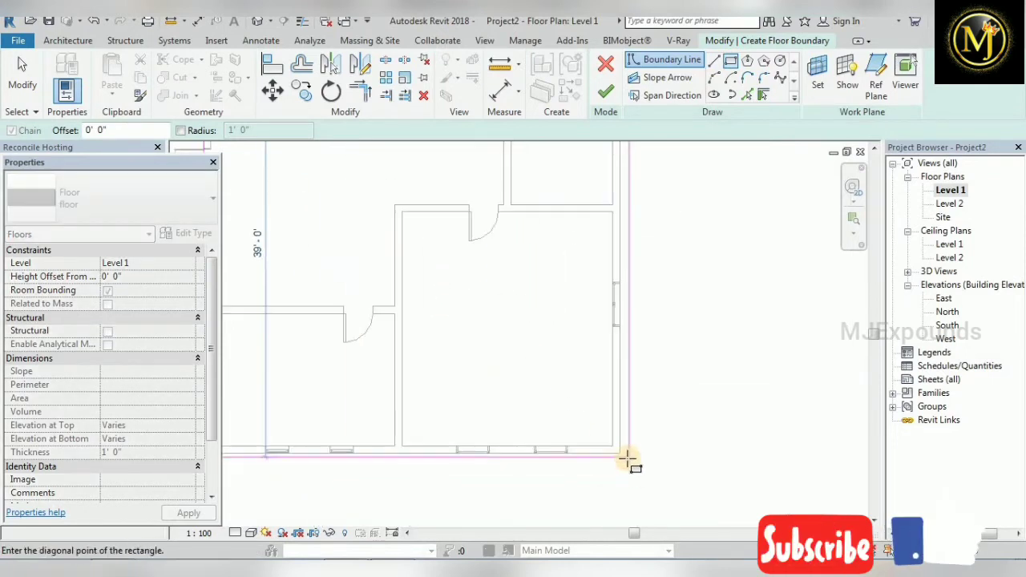
scroll(627, 461, up, 1)
click(620, 456)
scroll(518, 483, down, 3)
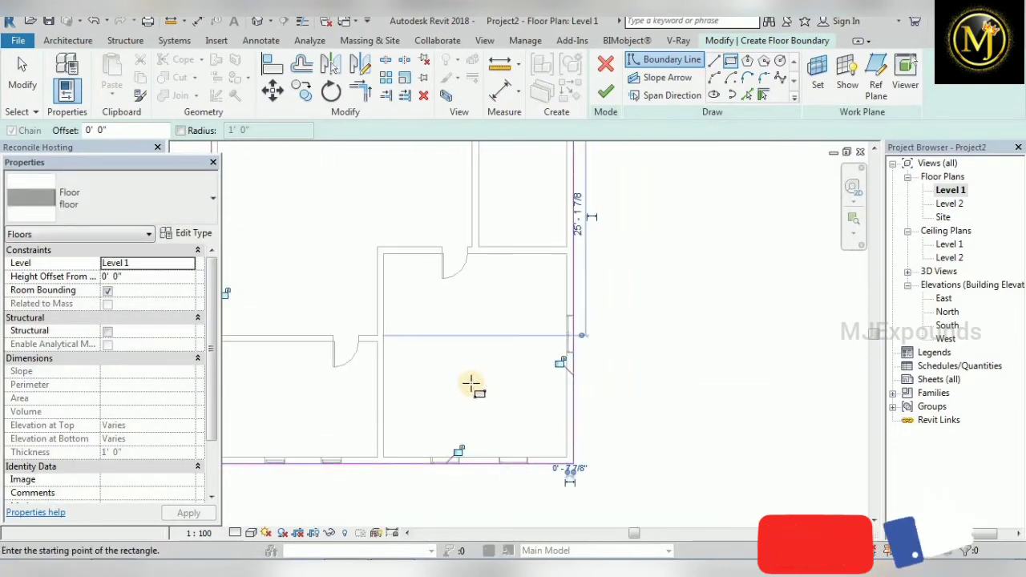
scroll(513, 396, down, 3)
Set the structure layer thickness of the type named floor to 6" and finish the house floor.
click(190, 233)
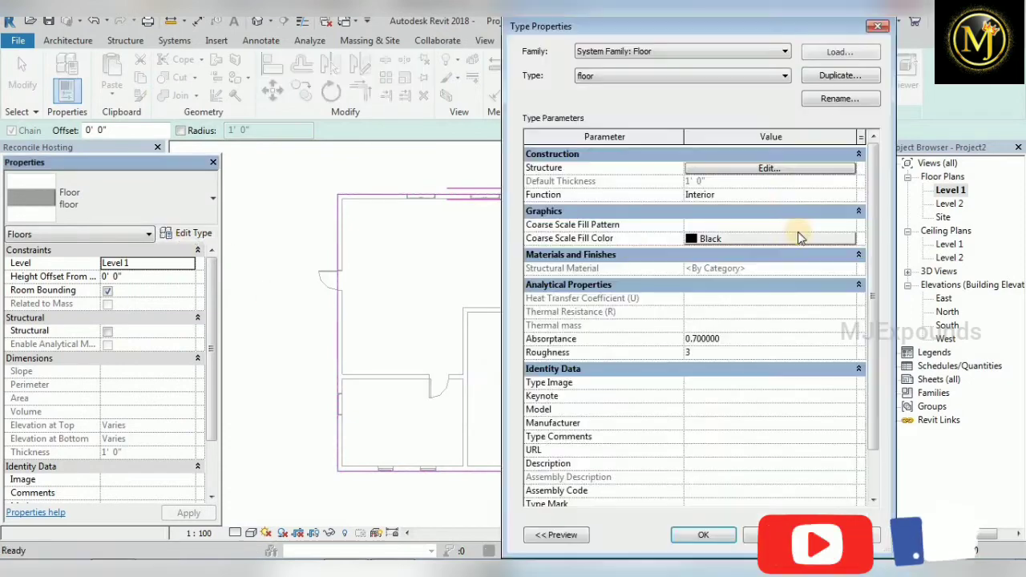
click(764, 170)
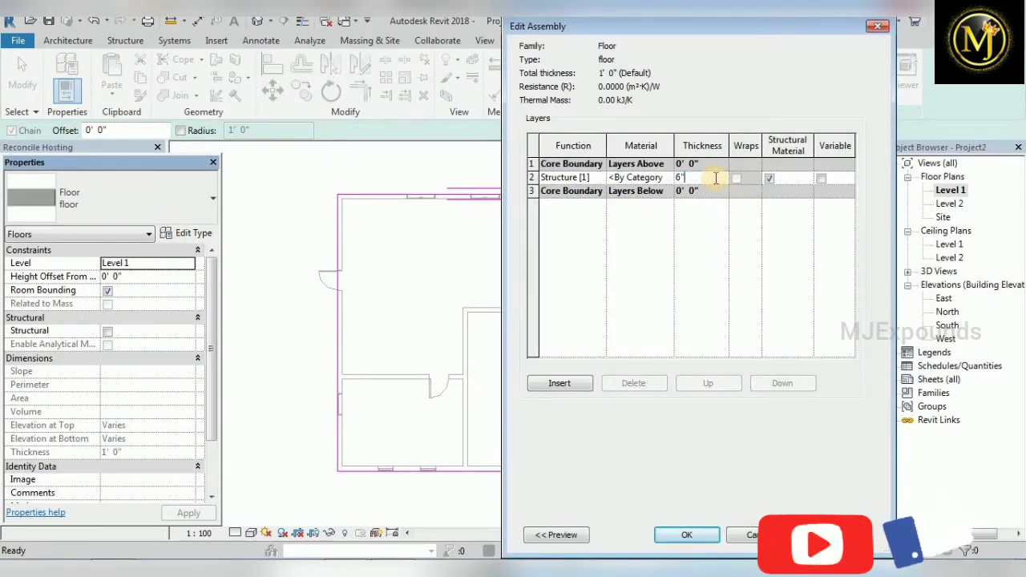
click(687, 534)
click(715, 535)
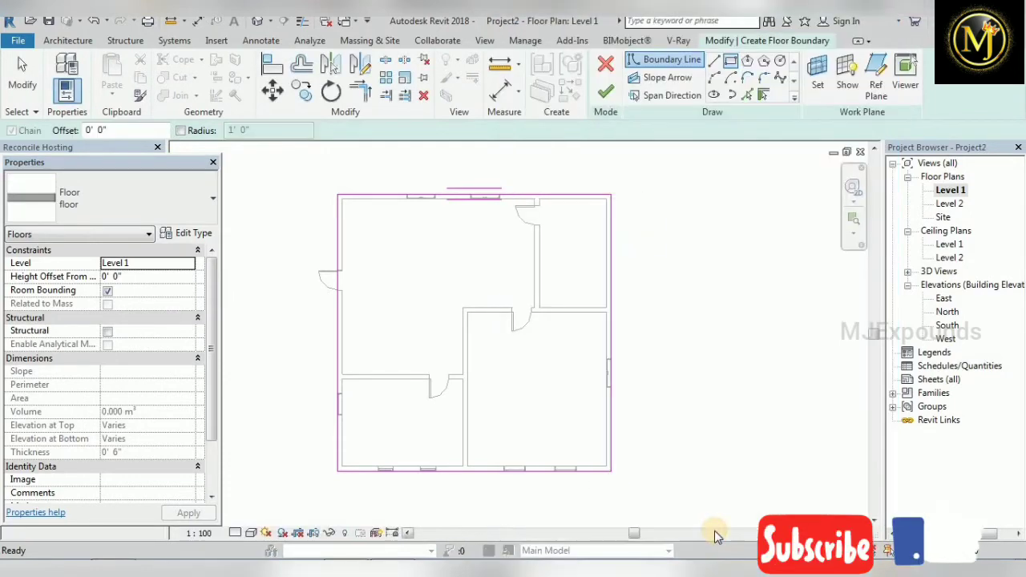
click(605, 90)
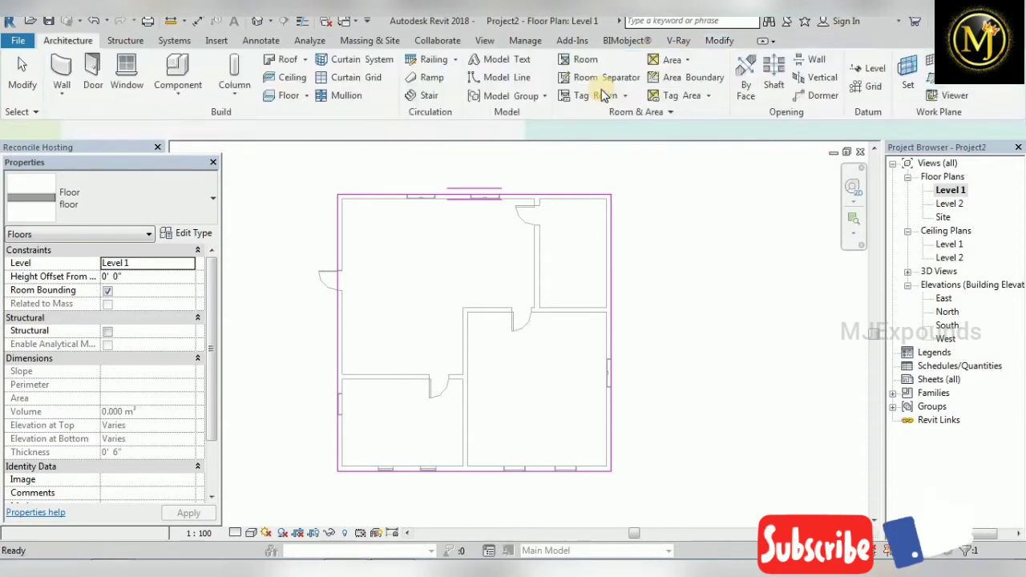
click(313, 153)
Examine the house floor in 3D, first inside the rooms and then its edge below the outer walls.
click(260, 21)
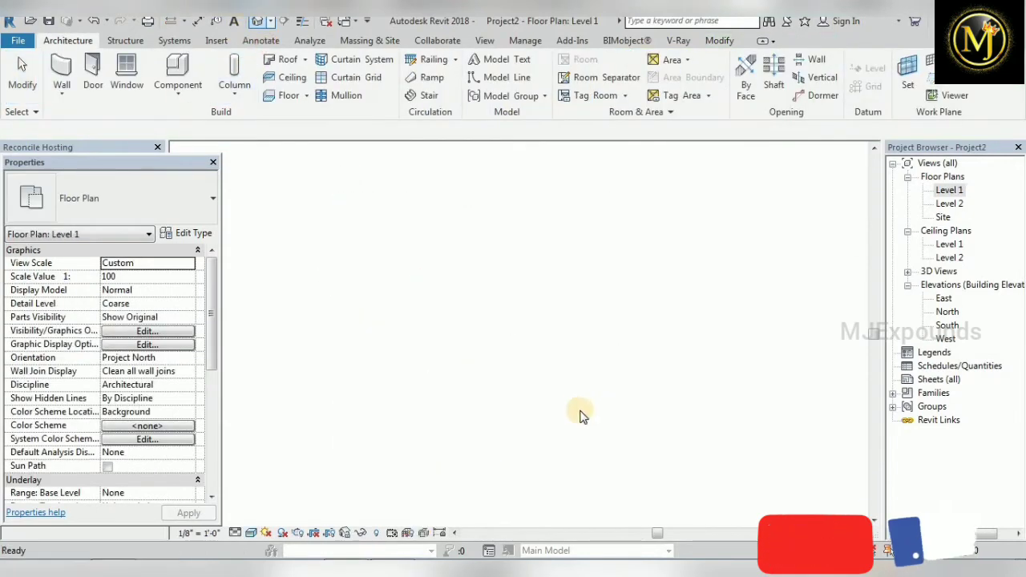
scroll(585, 417, down, 1)
mouse_move(821, 225)
mouse_down()
mouse_move(827, 246)
mouse_move(814, 237)
mouse_up()
scroll(483, 225, up, 2)
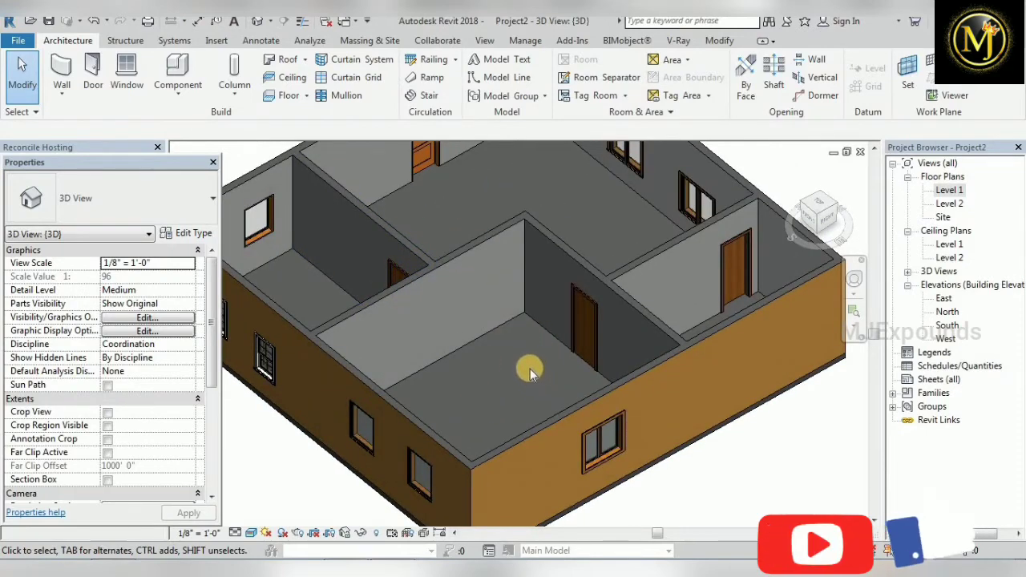
scroll(530, 369, down, 1)
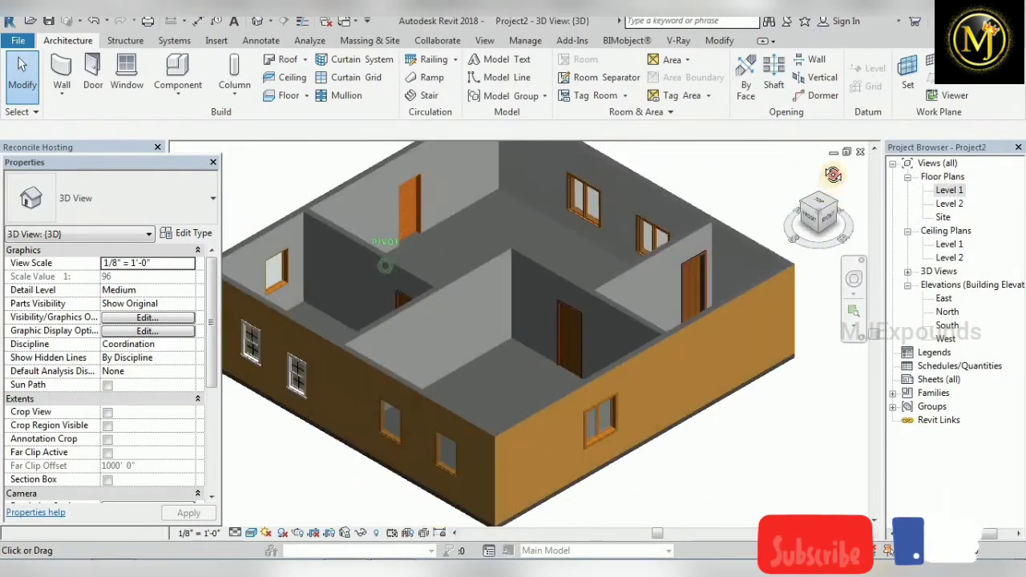
drag(821, 215, 823, 105)
scroll(454, 362, down, 2)
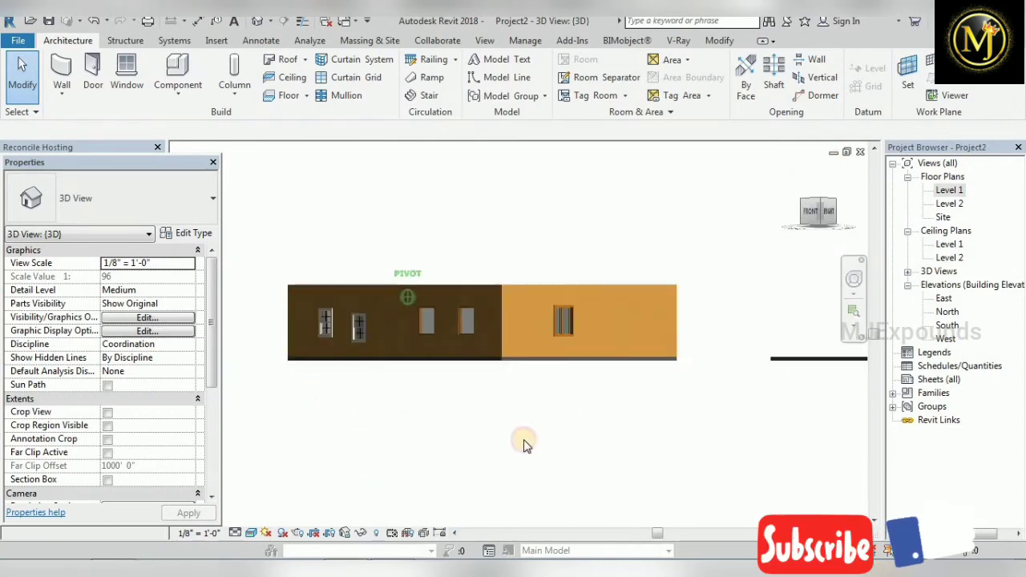
scroll(553, 233, up, 5)
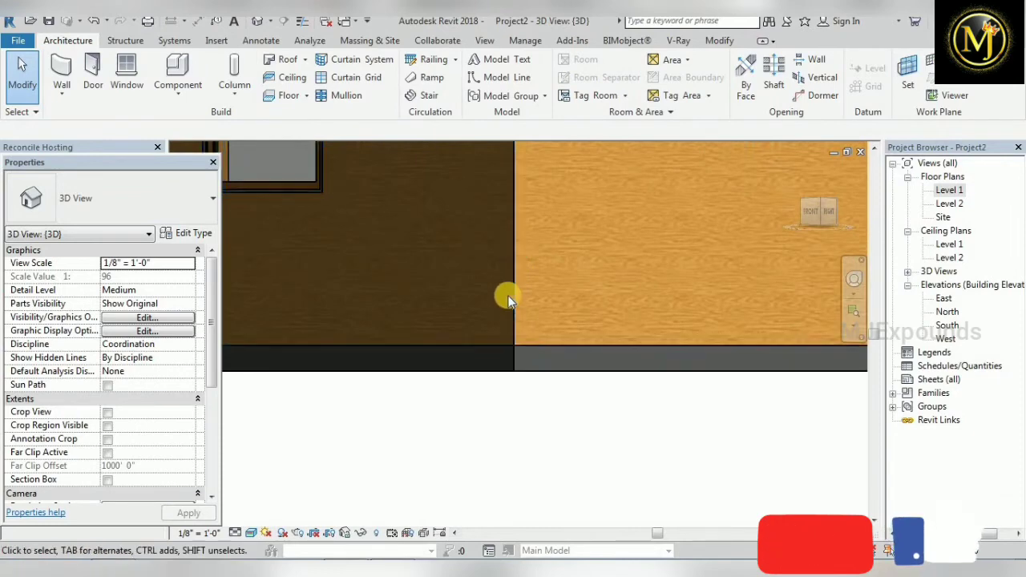
scroll(522, 355, up, 1)
click(508, 353)
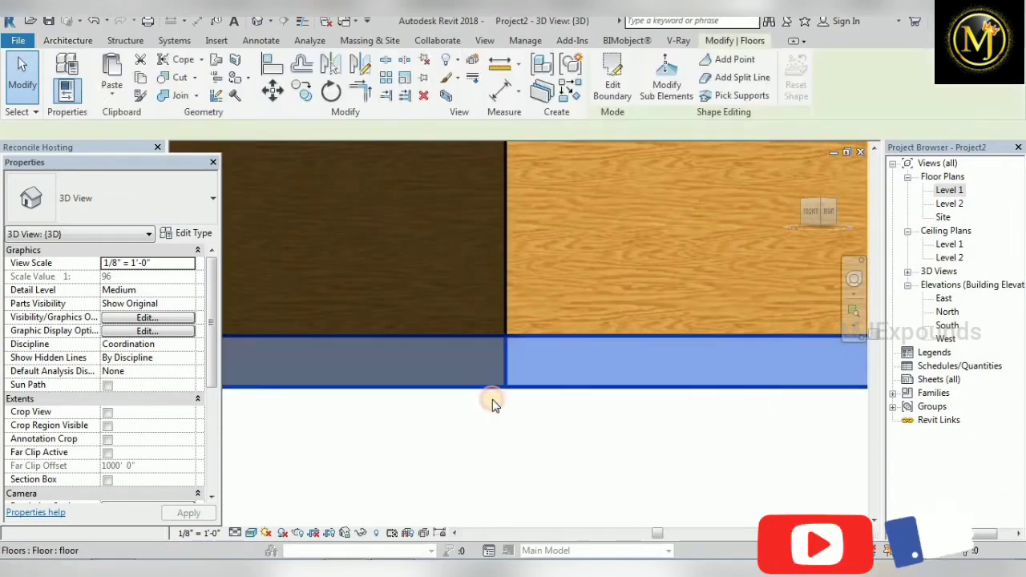
scroll(492, 399, down, 2)
click(566, 456)
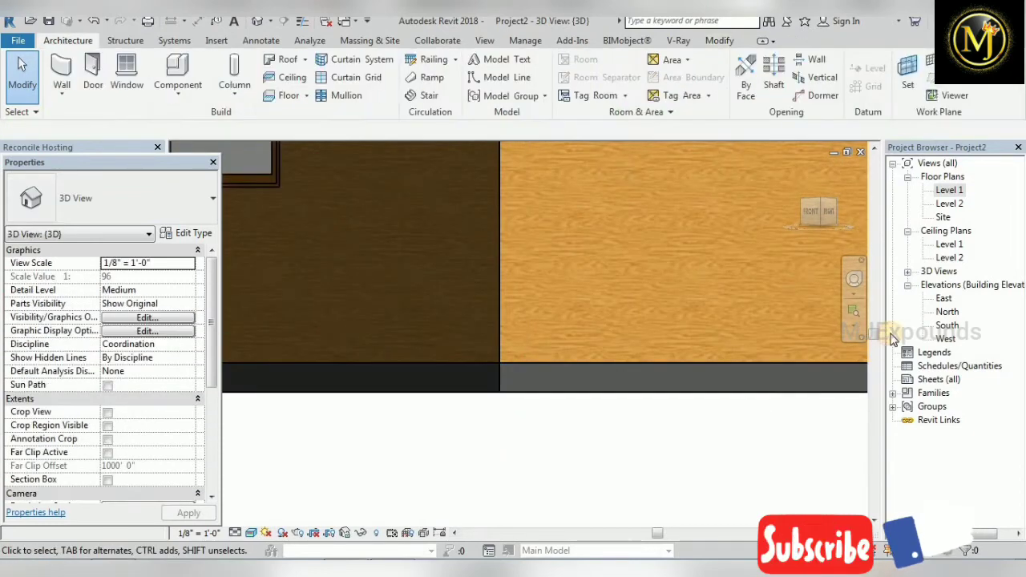
Examine the house floor's edge below the walls in the North elevation, then return to the 3D view in its corner orientation.
double_click(946, 312)
scroll(336, 373, up, 2)
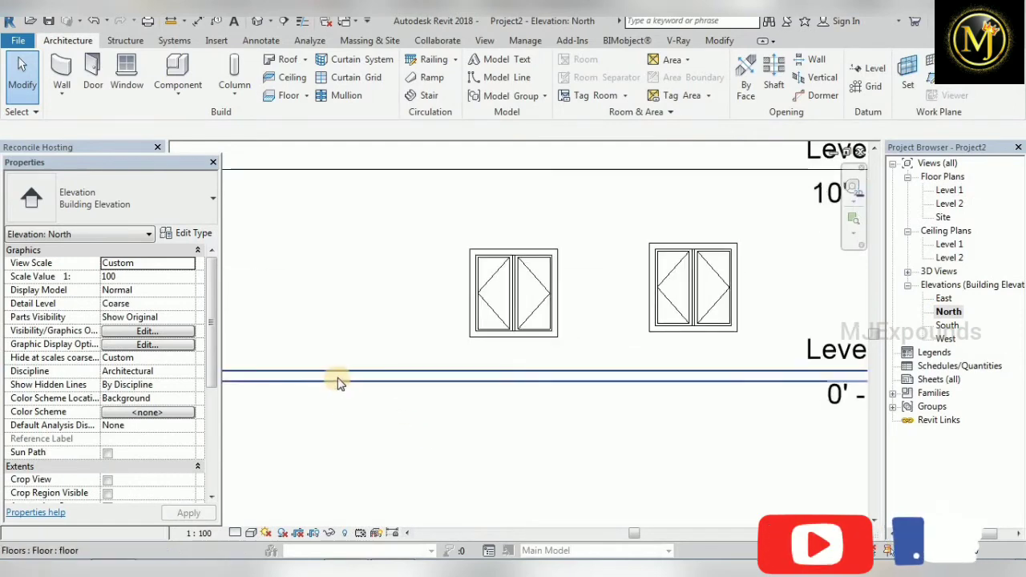
click(336, 381)
scroll(344, 401, down, 2)
scroll(377, 433, up, 3)
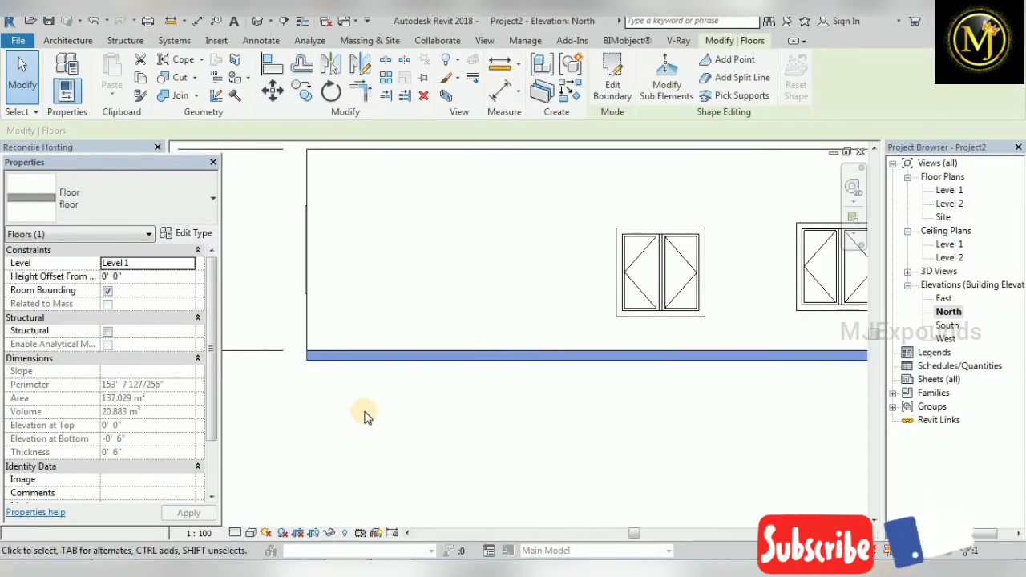
key(Escape)
click(261, 21)
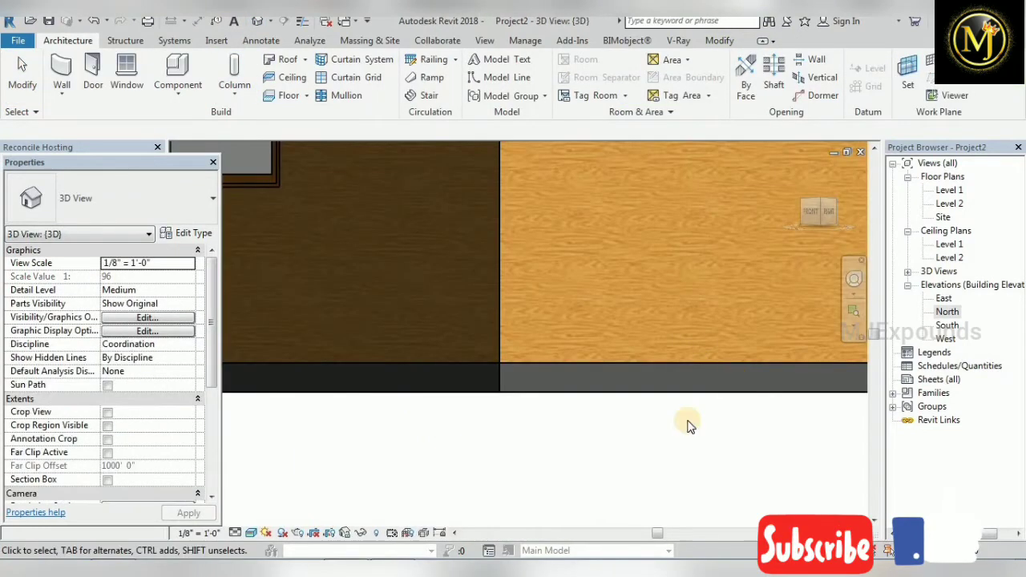
click(821, 234)
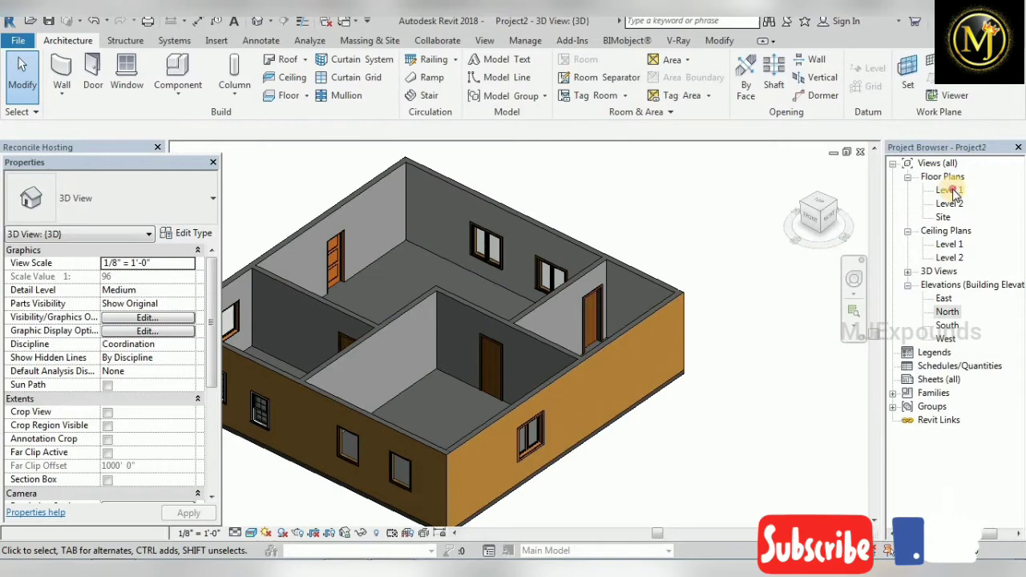
In the Level 1 plan, start a chain of Generic - 200mm walls below the house with two connected angled segments.
double_click(953, 191)
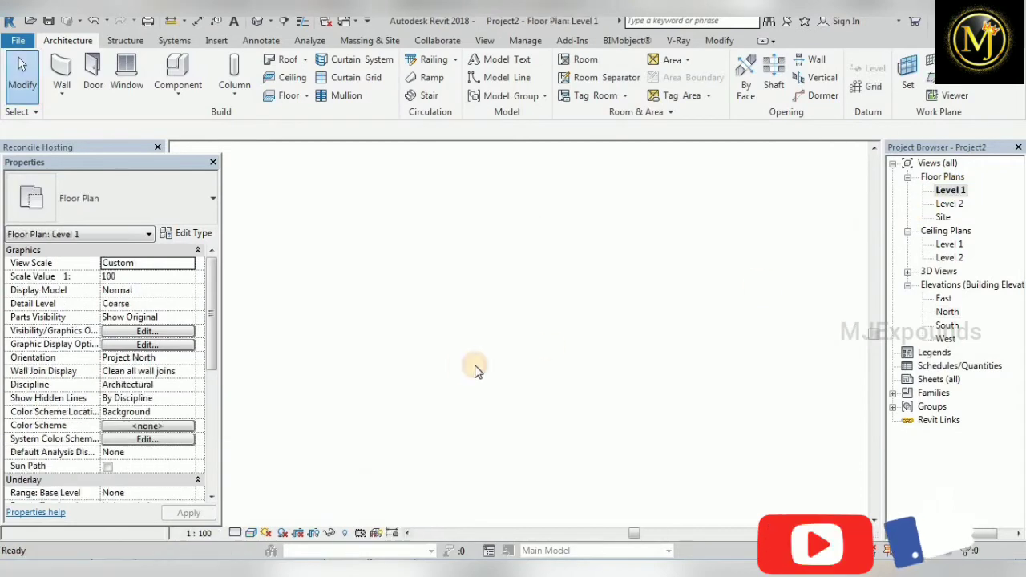
scroll(452, 361, down, 1)
middle_drag(610, 418, 567, 246)
scroll(567, 247, up, 1)
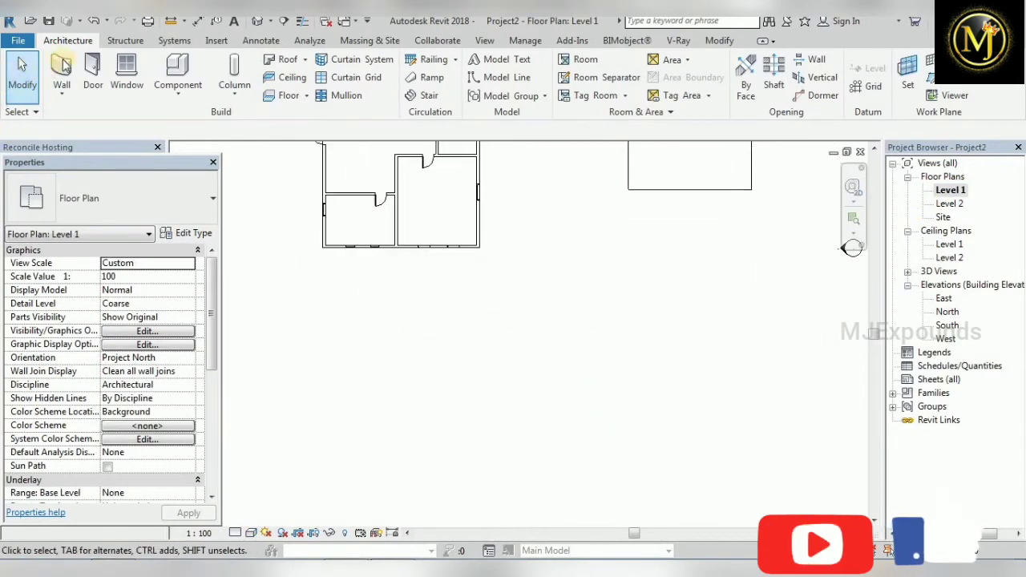
click(62, 66)
click(509, 306)
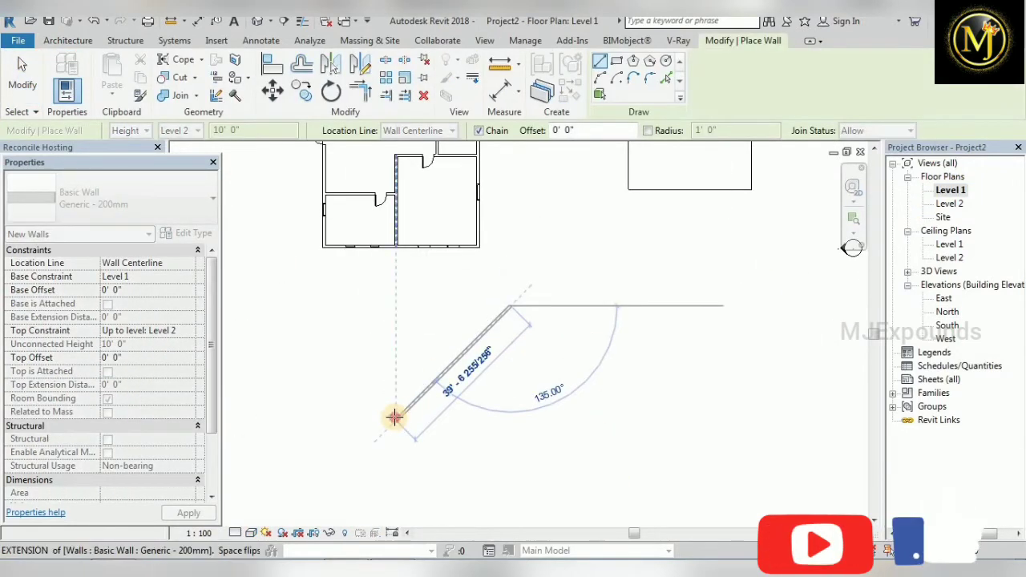
click(394, 416)
middle_drag(487, 350, 481, 283)
click(439, 436)
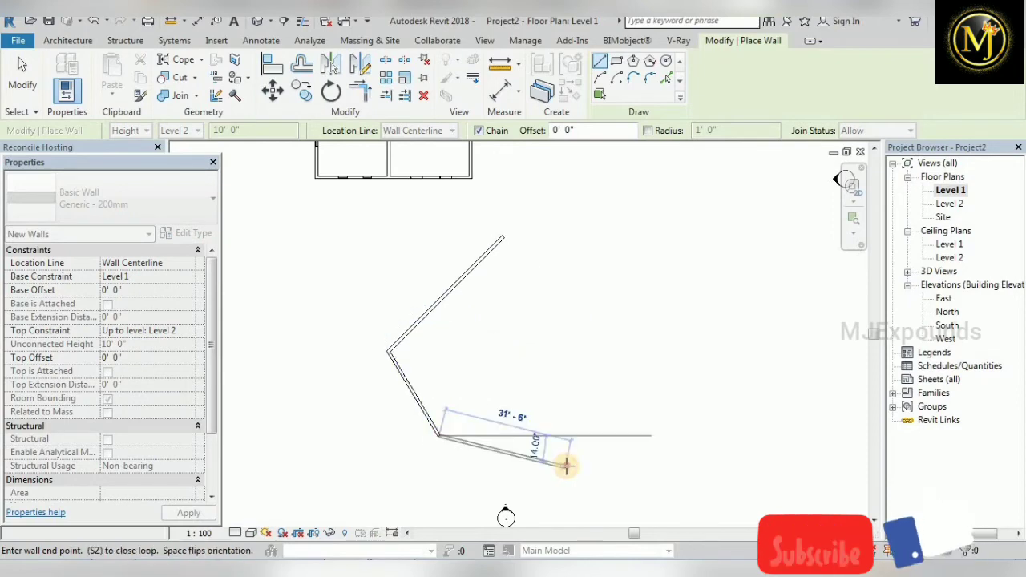
Continue the wall chain with six more angled segments, including an inward notch on the upper side, and close the loop.
click(566, 465)
click(702, 419)
click(757, 321)
click(705, 198)
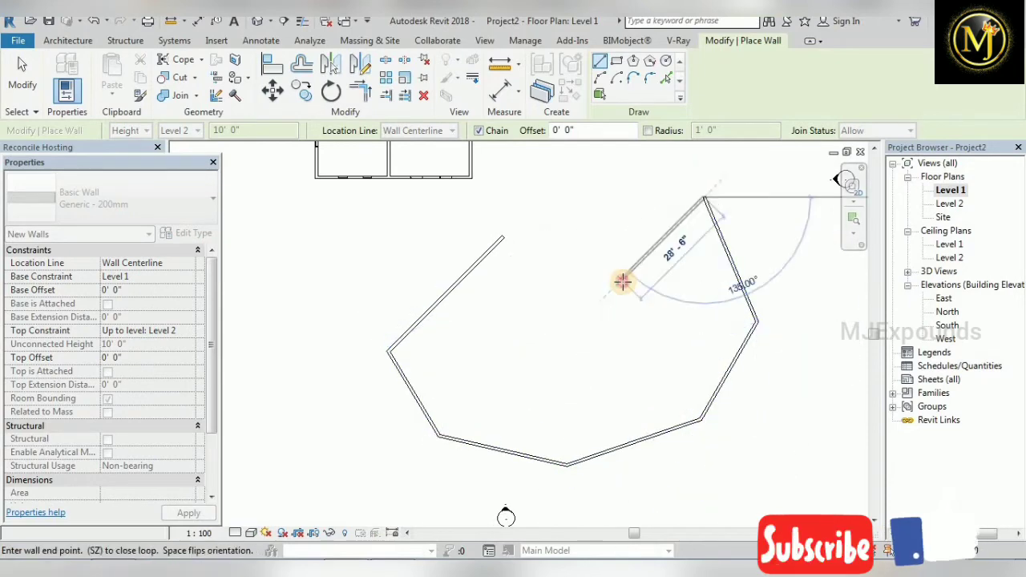
click(623, 281)
click(504, 236)
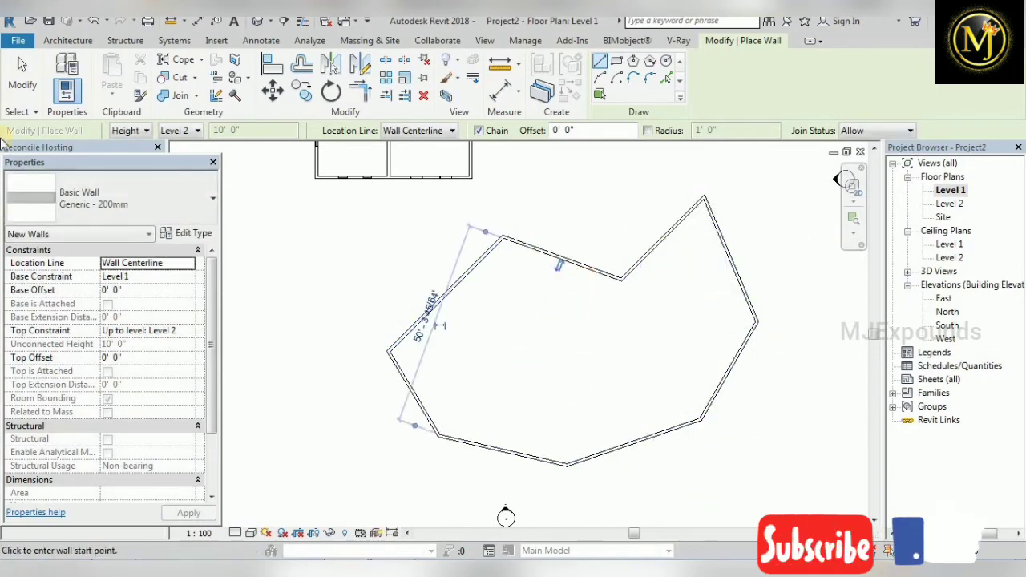
click(22, 76)
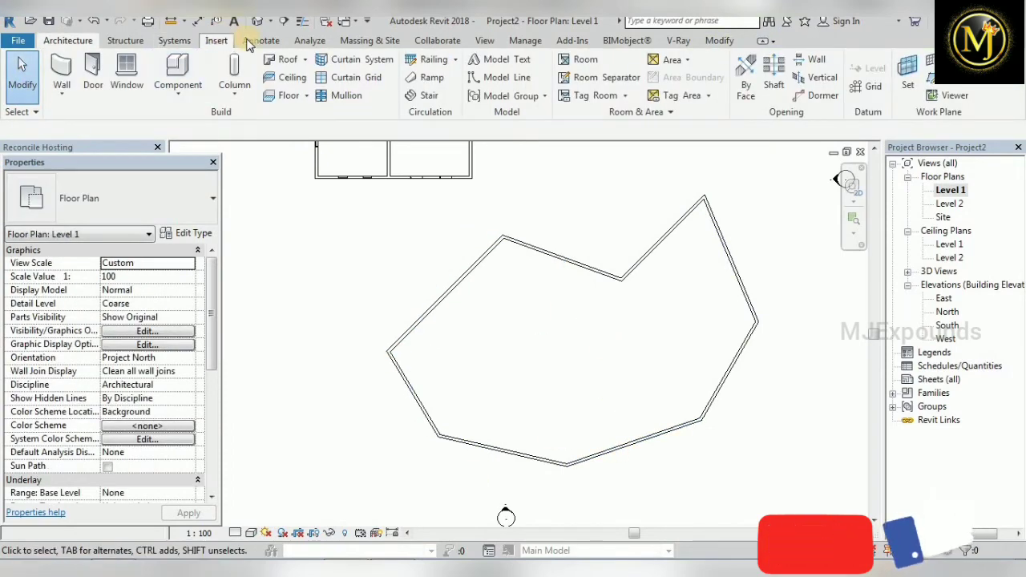
View the new irregular wall enclosure in 3D.
click(256, 20)
scroll(586, 408, down, 3)
scroll(508, 419, up, 4)
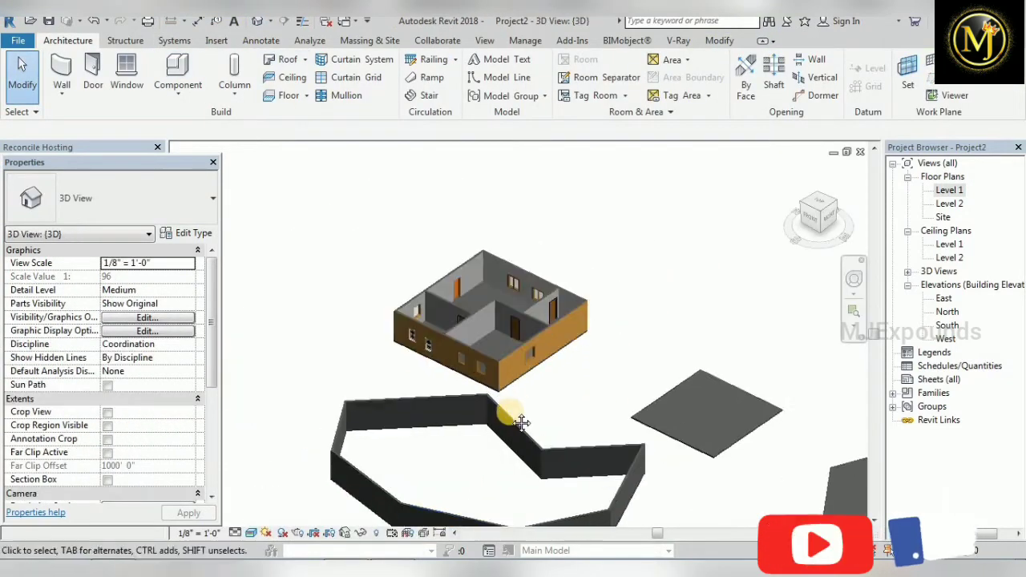
In the Level 1 plan, start an architectural floor and set its boundary to be created with Pick Lines.
double_click(957, 191)
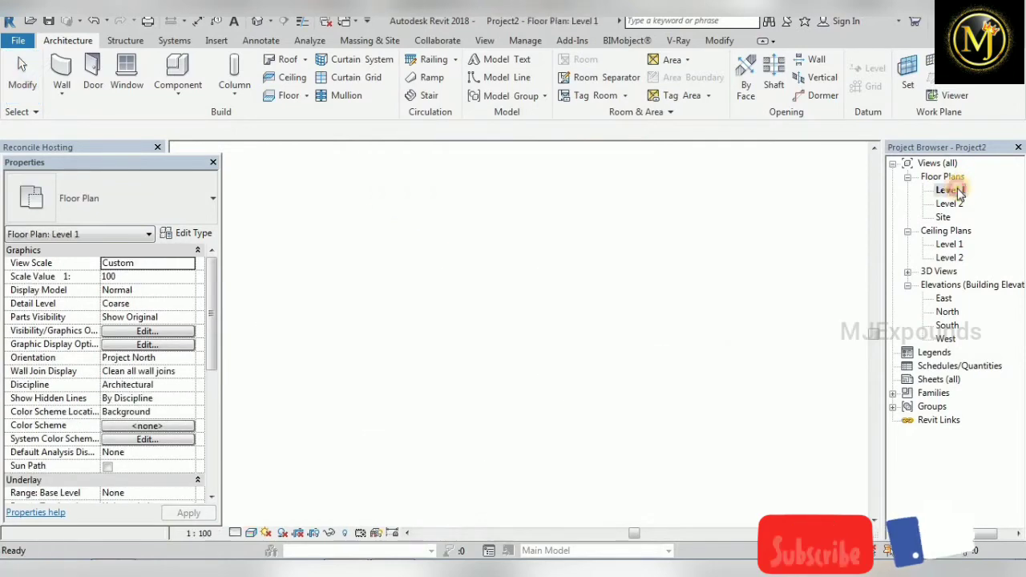
click(307, 95)
click(317, 119)
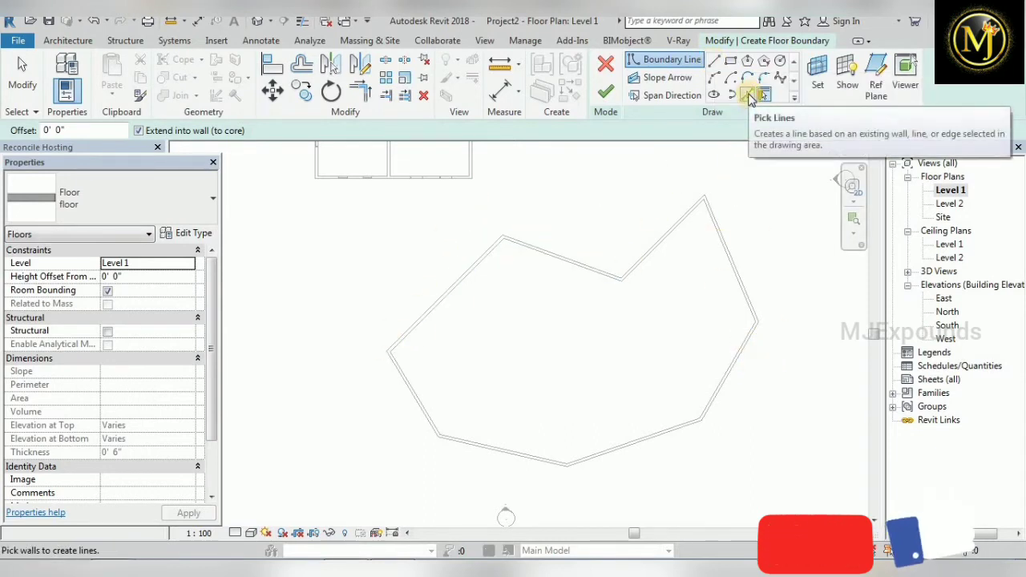
click(749, 96)
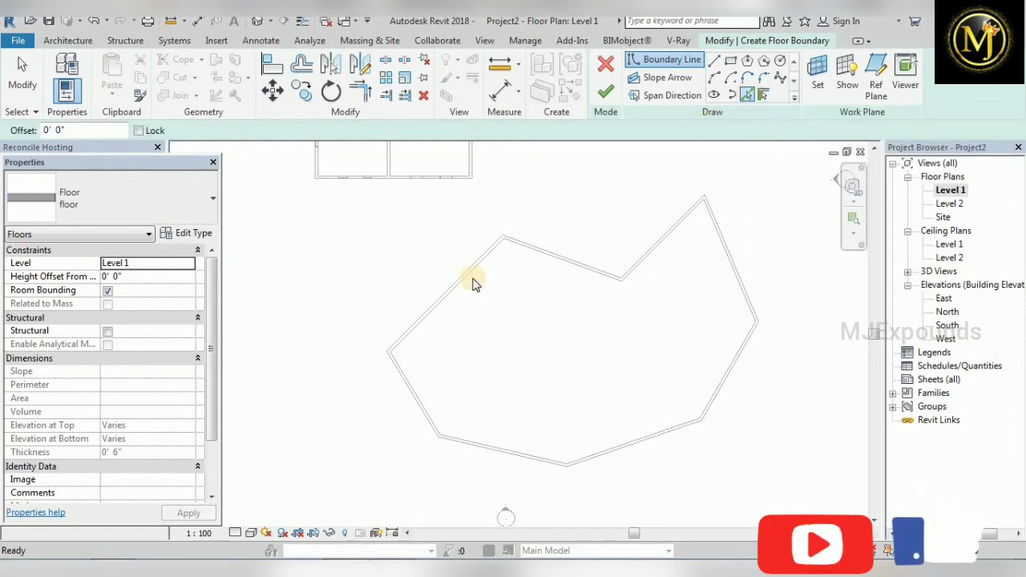
Pick the outer faces of the irregular enclosure's upper-left wall and both notch walls as floor boundary lines.
scroll(445, 293, up, 3)
click(441, 296)
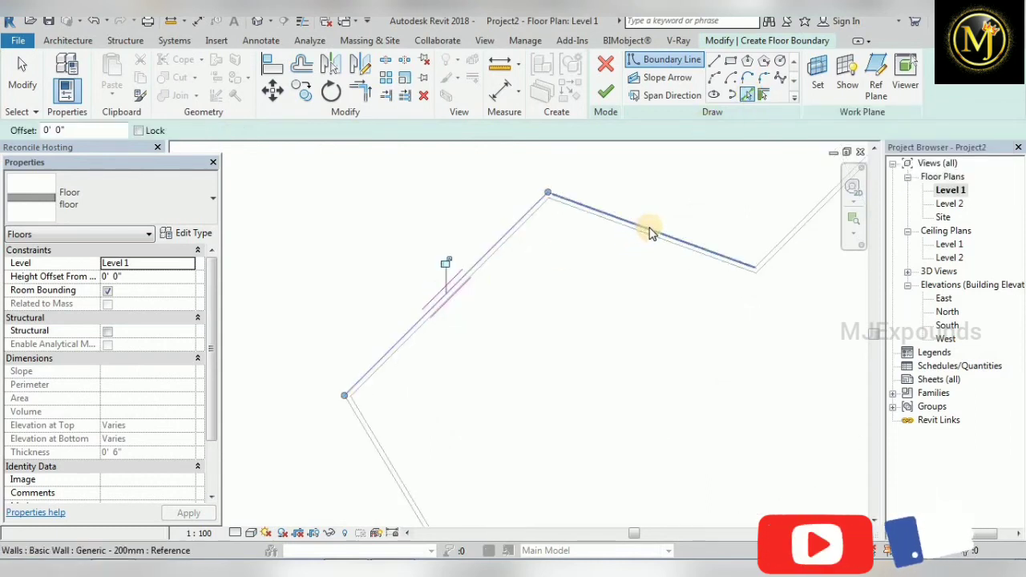
click(649, 228)
middle_drag(691, 350, 444, 410)
scroll(524, 307, up, 2)
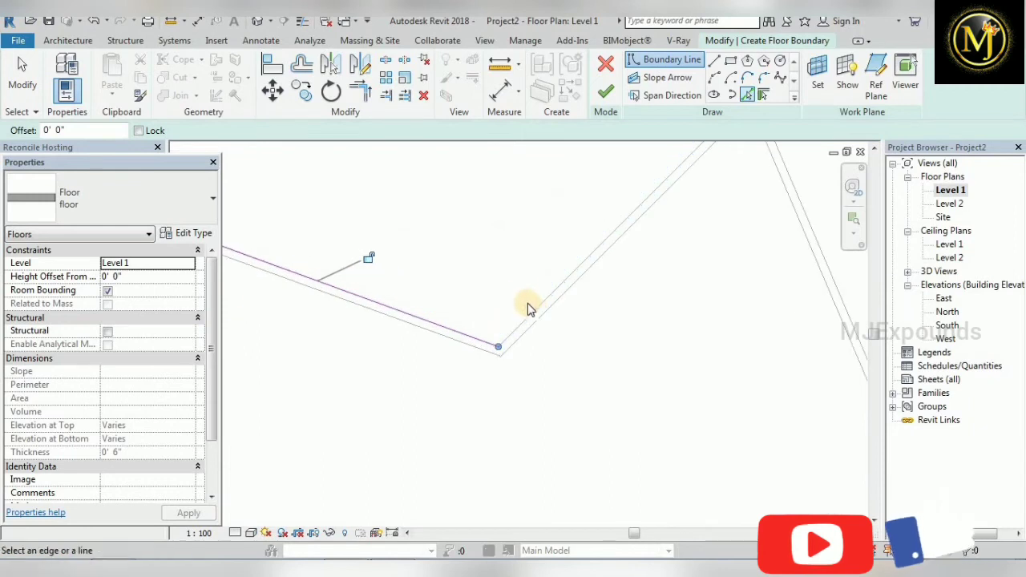
scroll(519, 348, up, 2)
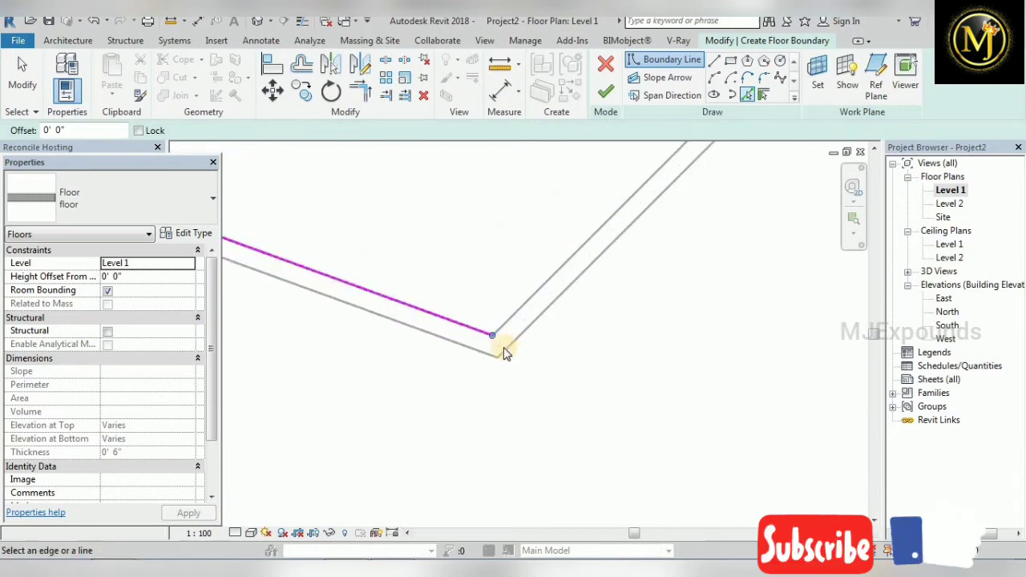
click(521, 311)
scroll(512, 344, down, 3)
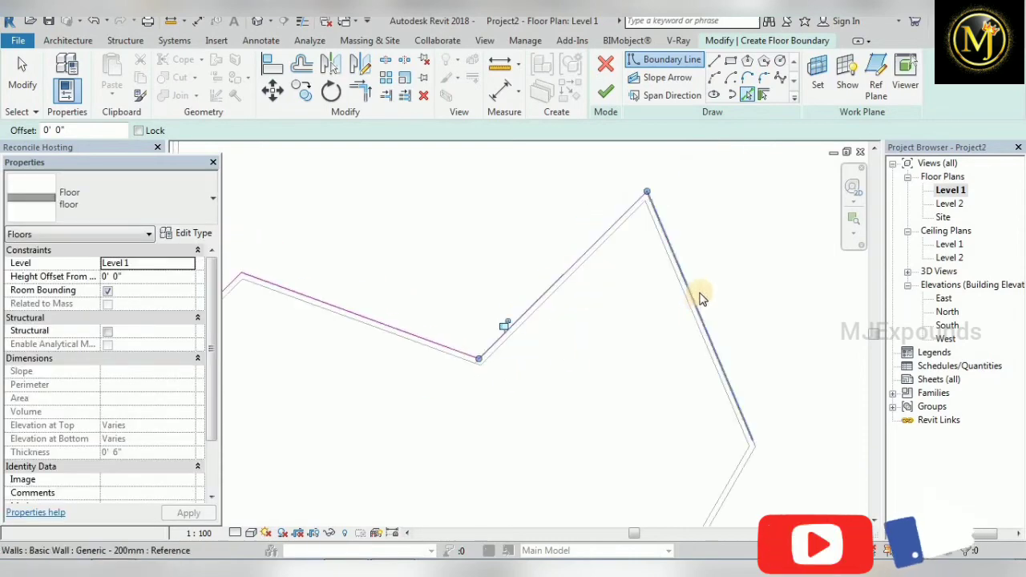
Add the outer faces of the two right-hand walls and the lower-right wall to the floor boundary.
scroll(700, 298, up, 2)
click(700, 329)
scroll(472, 293, down, 3)
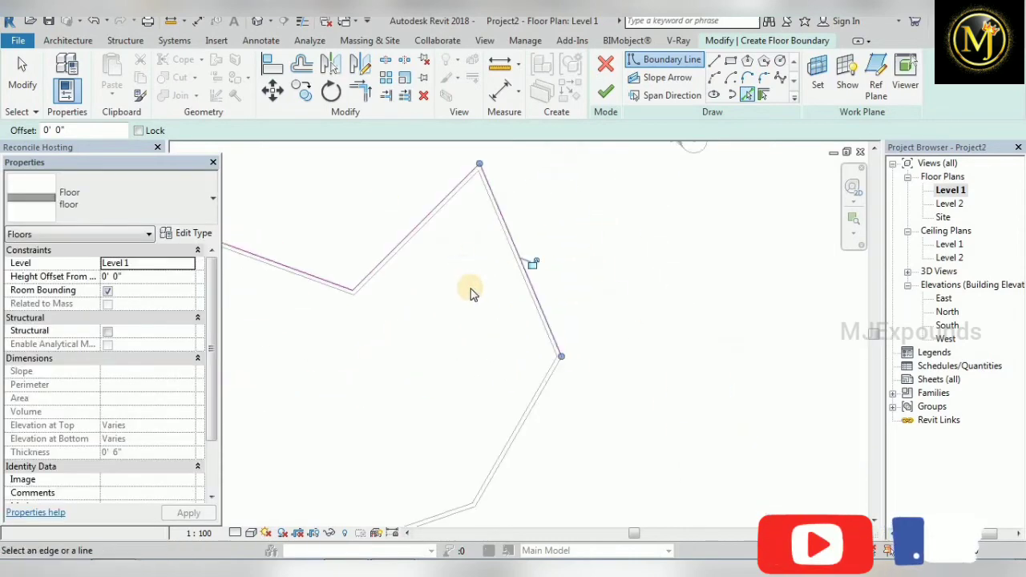
scroll(471, 291, down, 1)
scroll(496, 437, up, 5)
click(458, 390)
scroll(712, 384, down, 3)
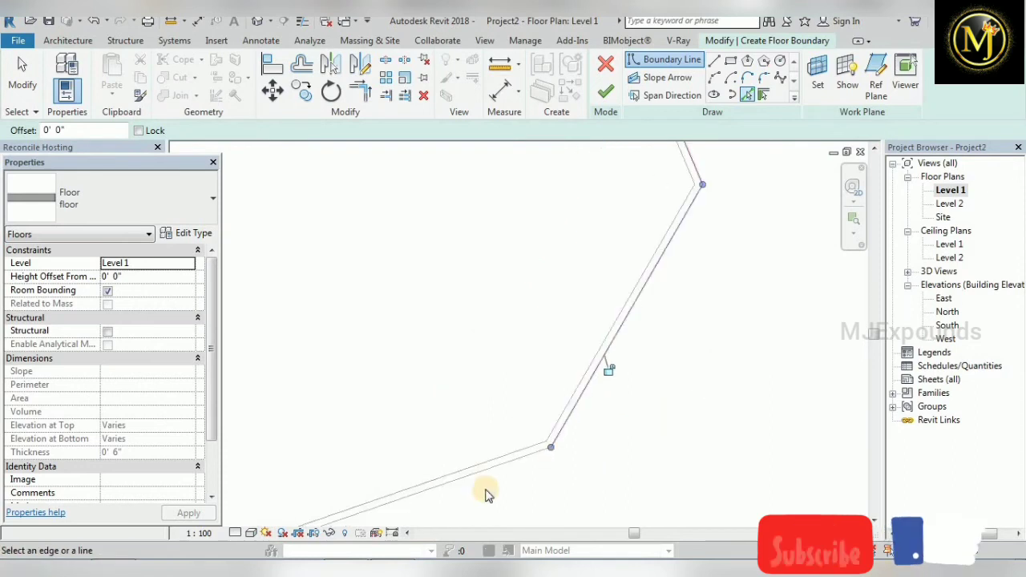
click(480, 470)
middle_drag(569, 500, 822, 408)
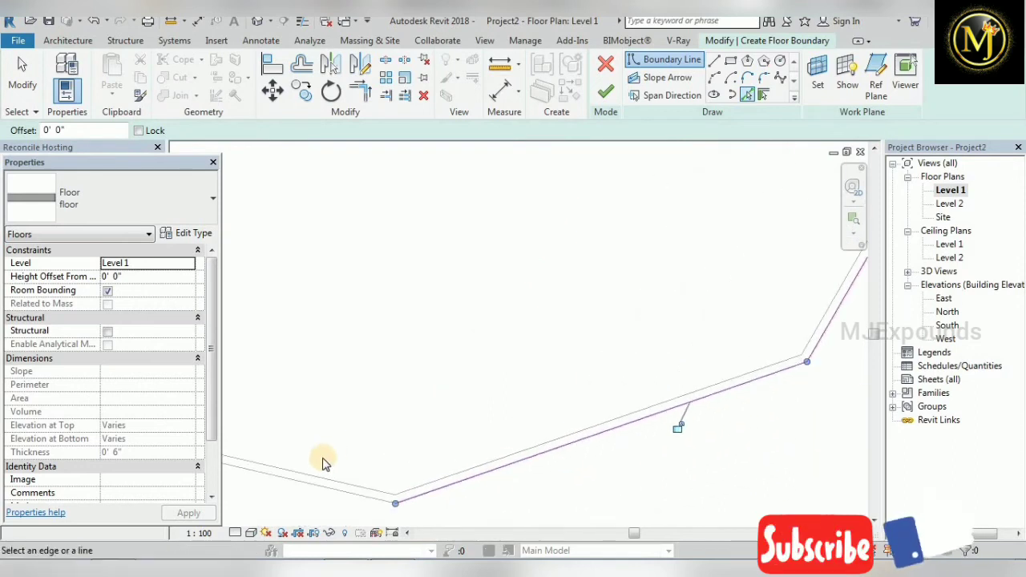
Close the floor boundary by picking the outer faces of the bottom-left wall and the lower-left side wall.
scroll(323, 458, down, 2)
click(308, 465)
middle_drag(327, 484, 532, 523)
scroll(280, 410, up, 2)
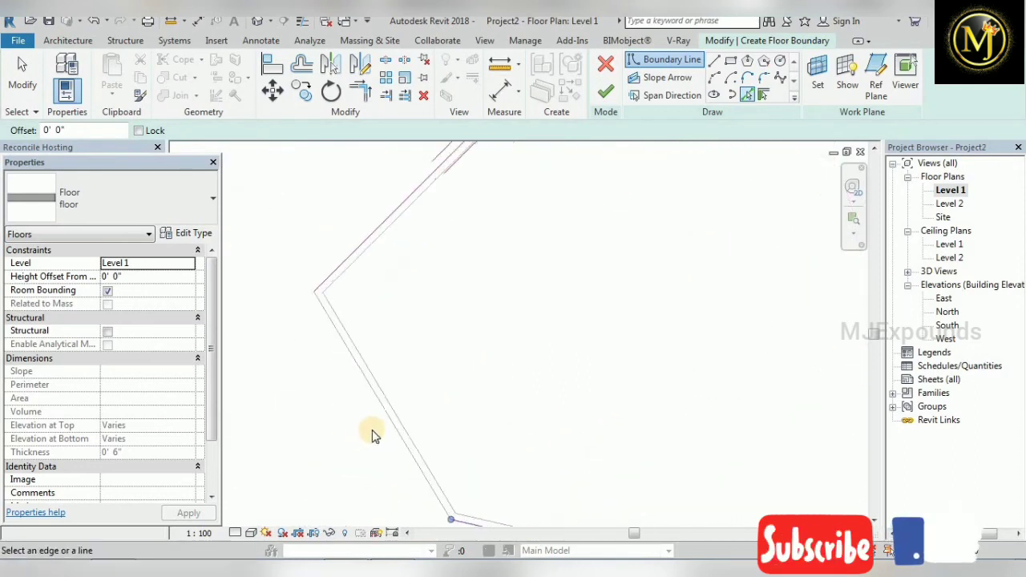
click(401, 424)
scroll(344, 435, down, 2)
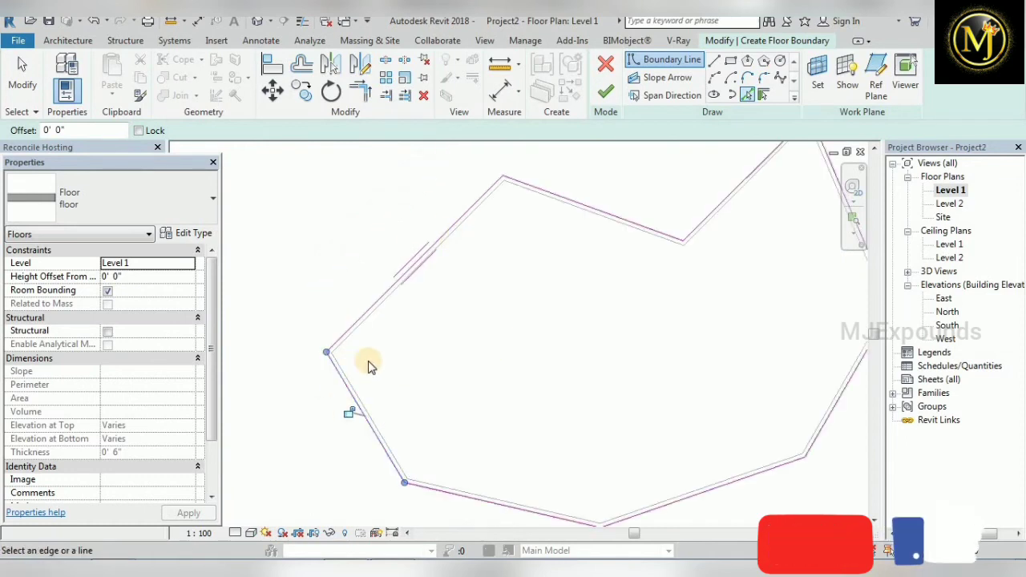
scroll(369, 366, down, 2)
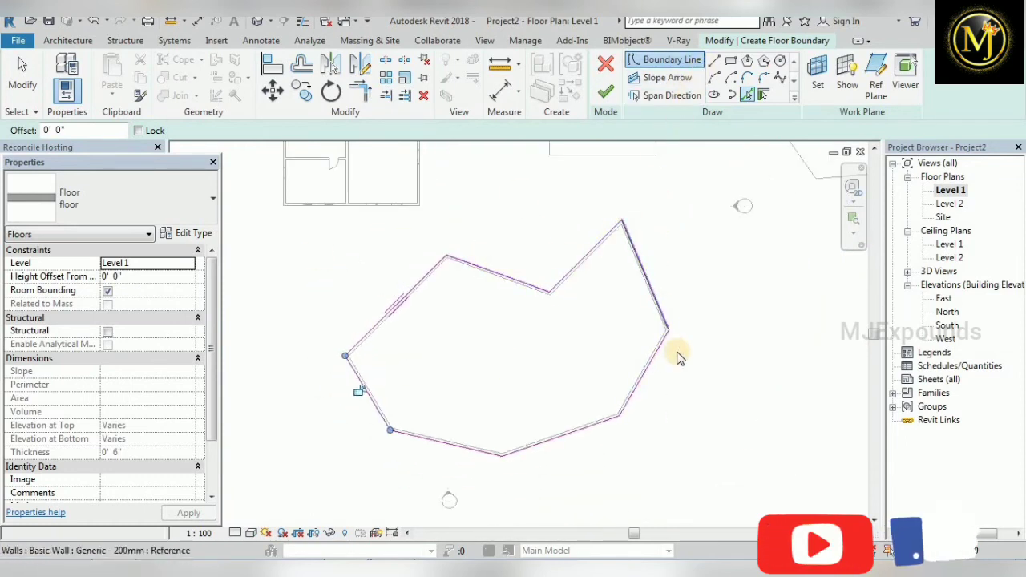
Duplicate the floor type named floor as a new type named 2.
click(177, 233)
click(832, 78)
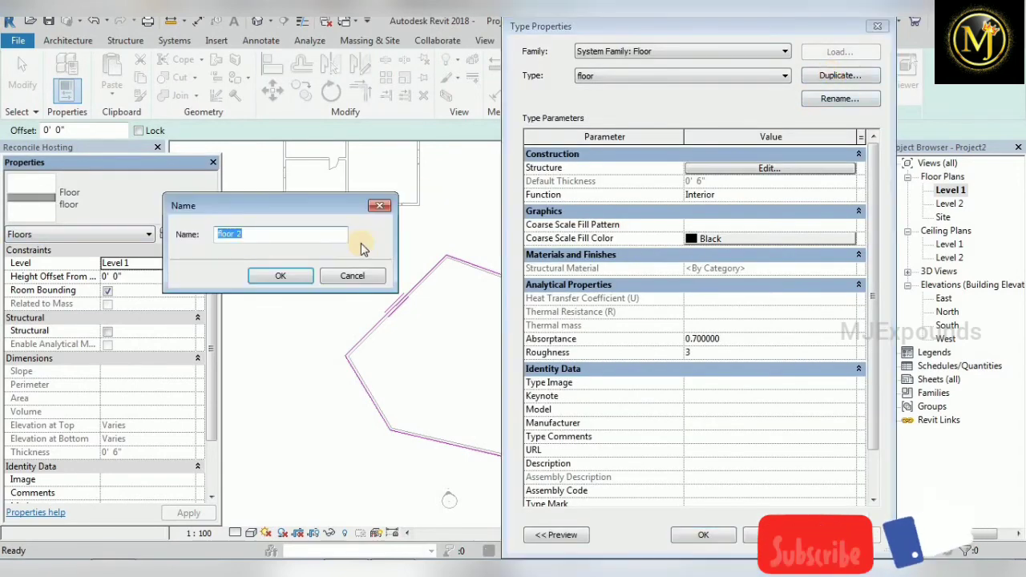
text(2)
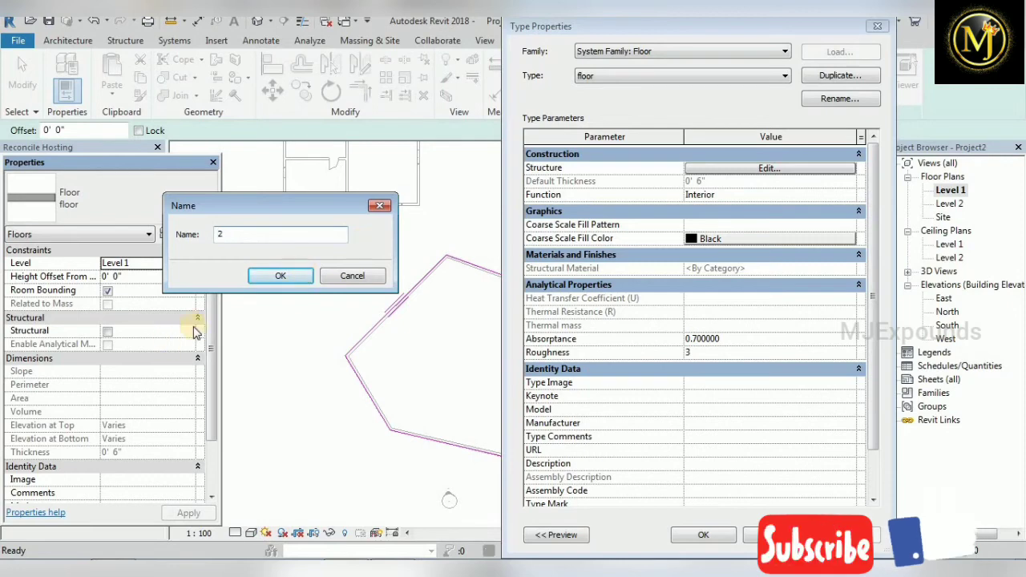
click(280, 276)
Set the structure layer thickness of floor type 2 to 9" and finish the irregular floor.
click(799, 169)
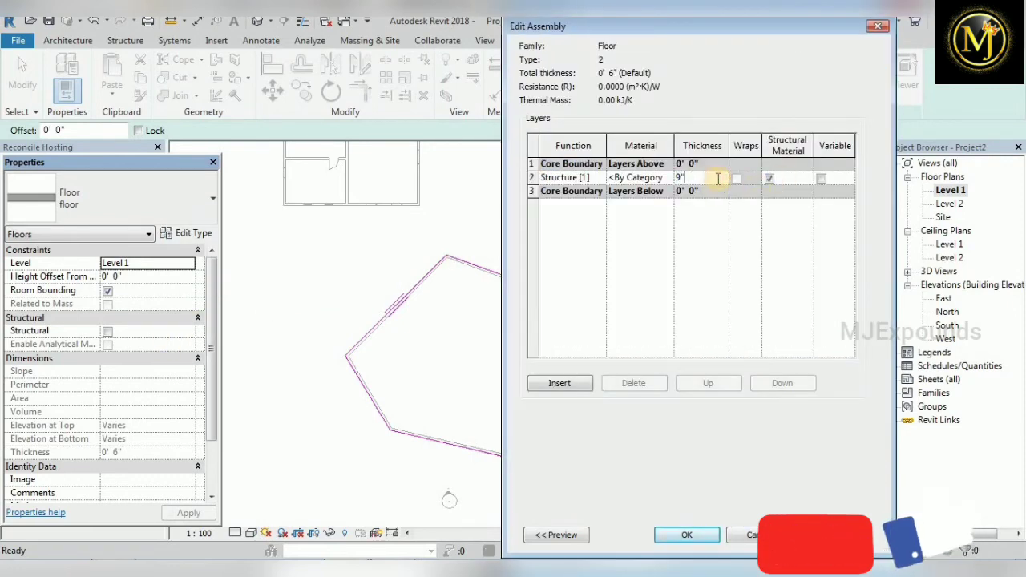
click(716, 539)
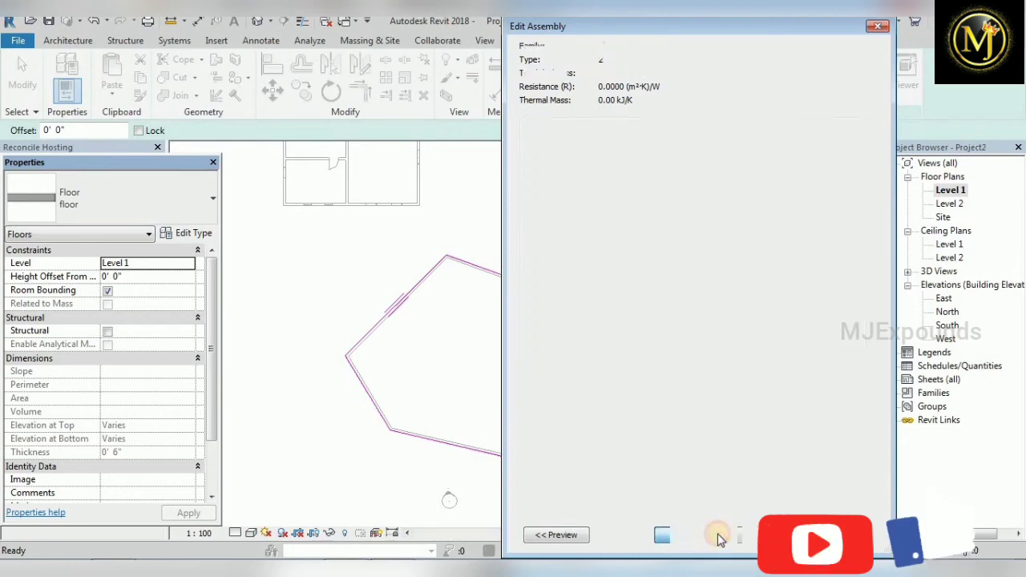
click(717, 536)
click(607, 96)
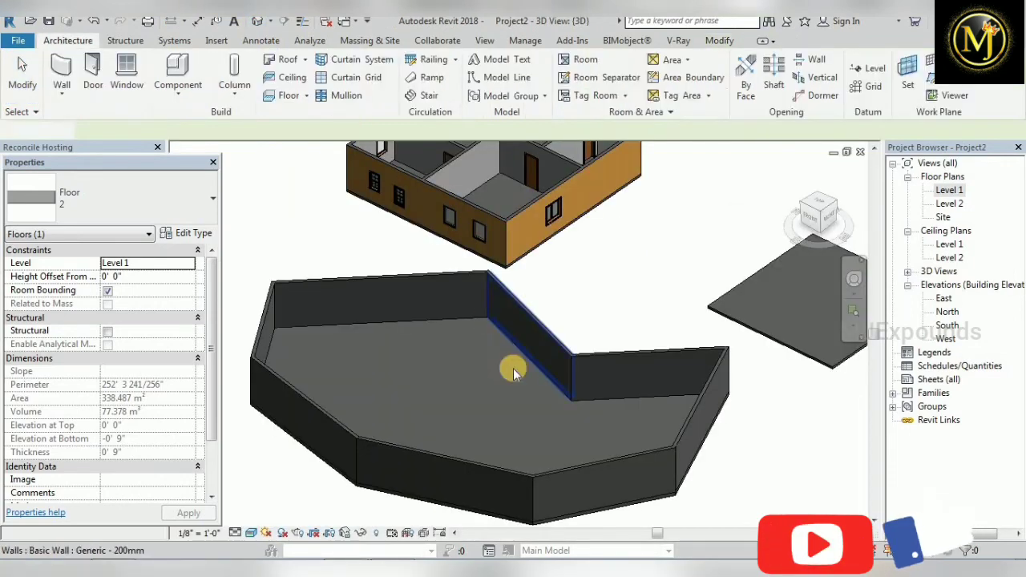
Examine the irregular floor in 3D, including its edge below the outer walls, and compare it with the house and other floors.
scroll(556, 417, down, 2)
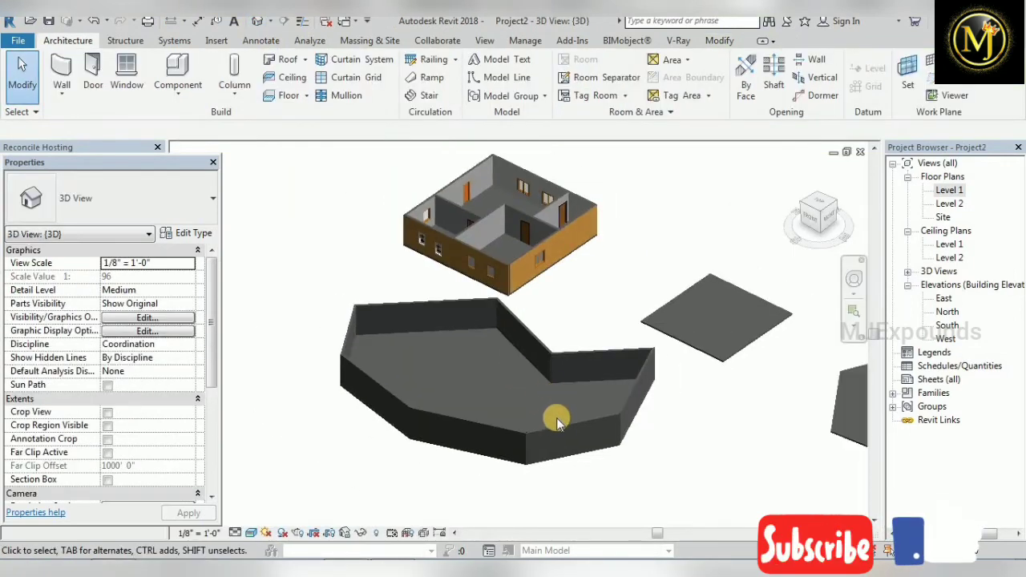
scroll(590, 417, up, 2)
scroll(589, 417, down, 2)
drag(830, 209, 826, 180)
scroll(511, 396, up, 3)
scroll(511, 396, up, 2)
click(451, 216)
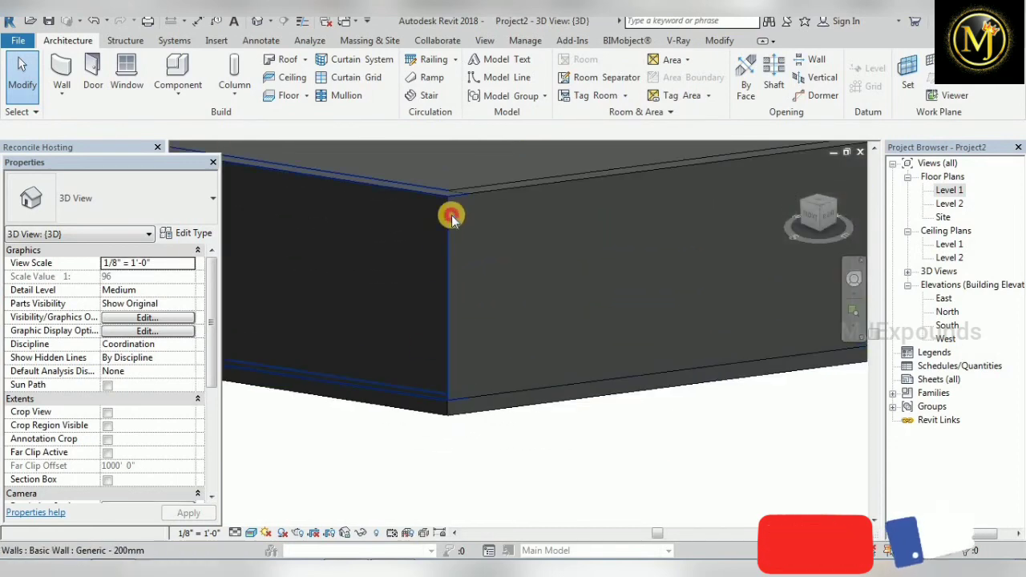
scroll(451, 433, up, 1)
click(449, 401)
scroll(441, 460, down, 5)
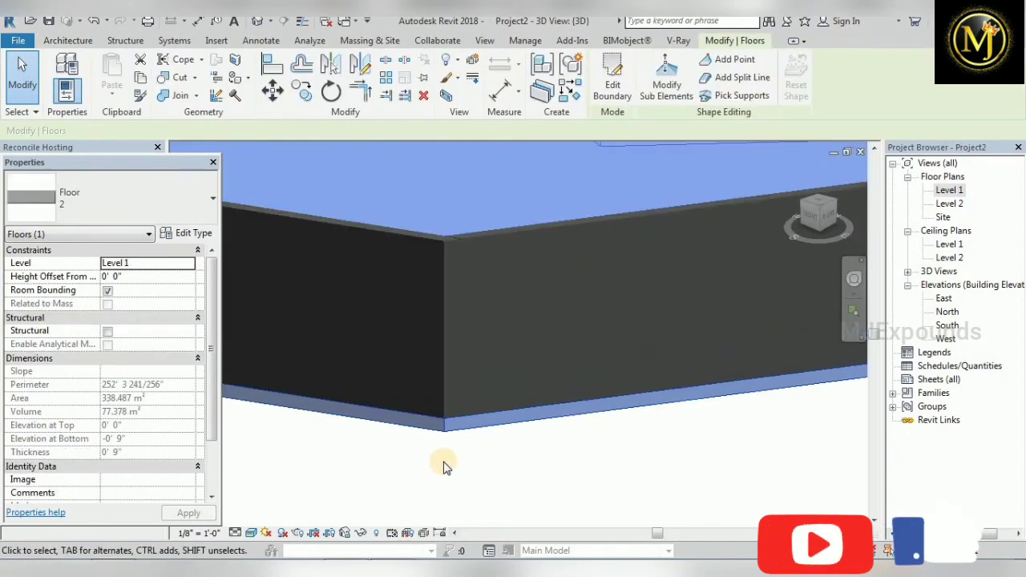
scroll(521, 346, down, 4)
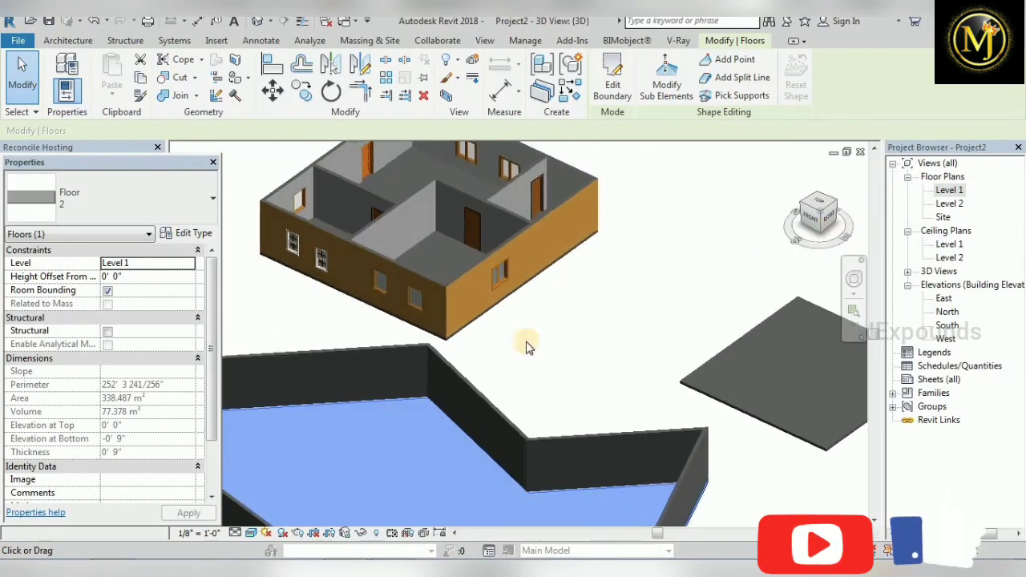
click(516, 364)
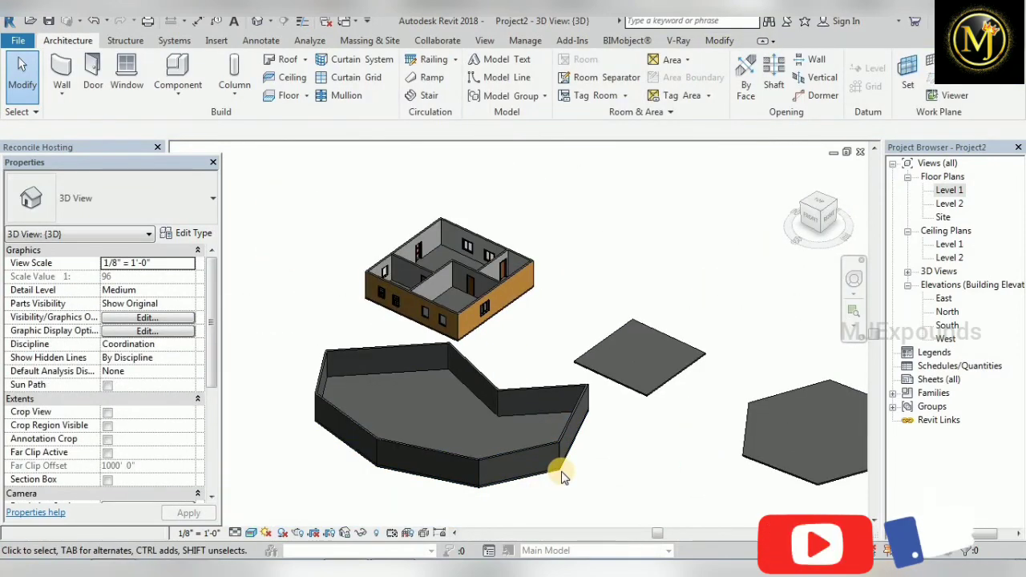